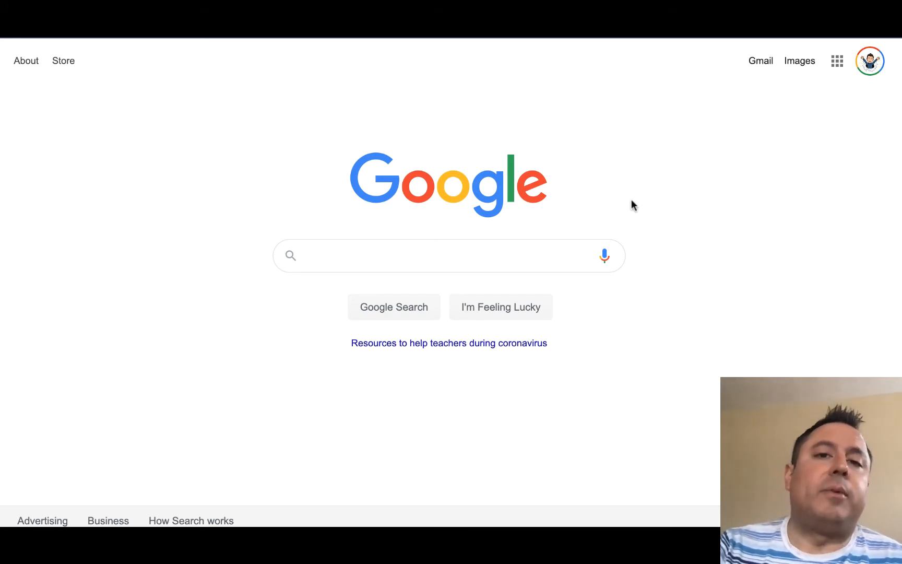
Find Jamboard in the list of Google apps.
{"action": "left_click", "coordinate": [837, 62]}
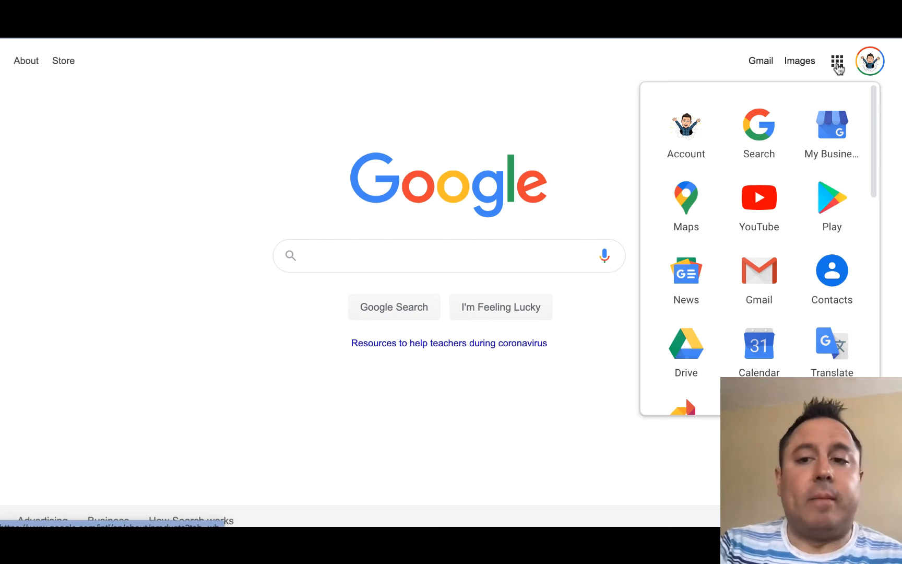
{"action": "scroll", "coordinate": [759, 237], "scroll_direction": "down", "scroll_amount": 5}
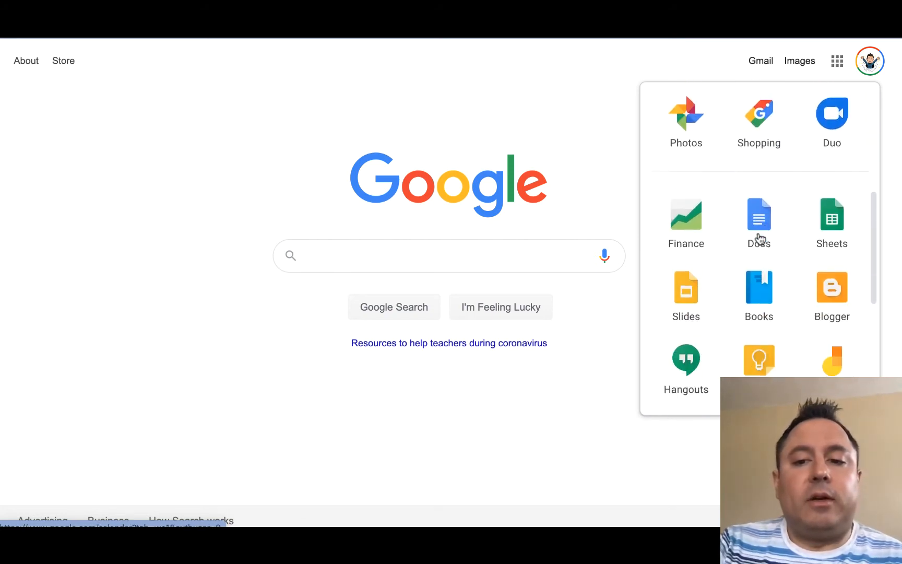
{"action": "scroll", "coordinate": [759, 239], "scroll_direction": "down", "scroll_amount": 3}
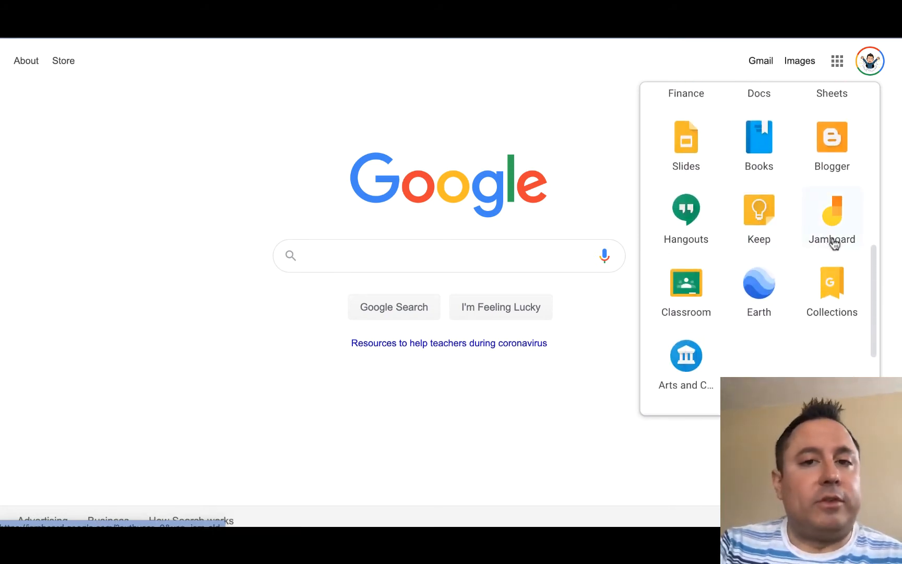
{"action": "left_click", "coordinate": [835, 239]}
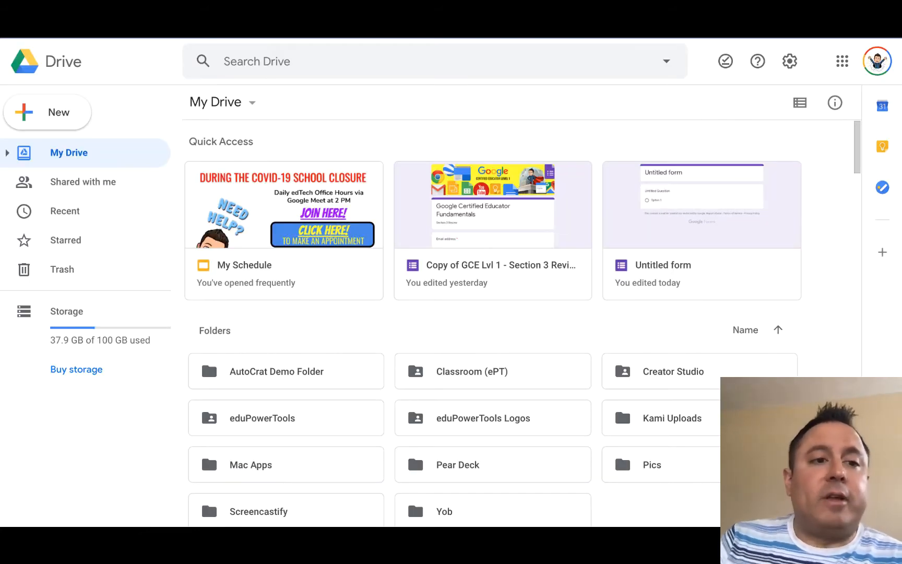
Create a new Google Jamboard file from My Drive.
{"action": "left_click", "coordinate": [33, 112]}
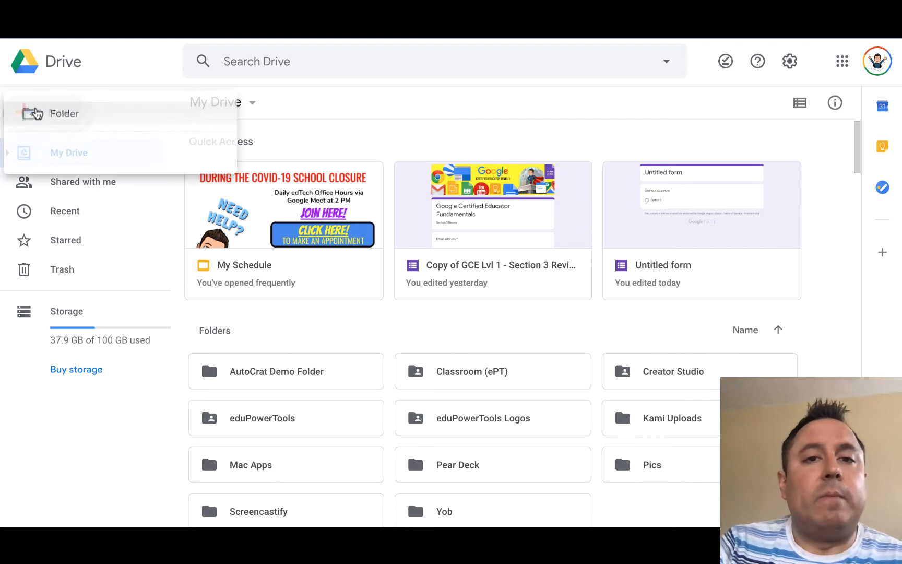
{"action": "mouse_move", "coordinate": [73, 285]}
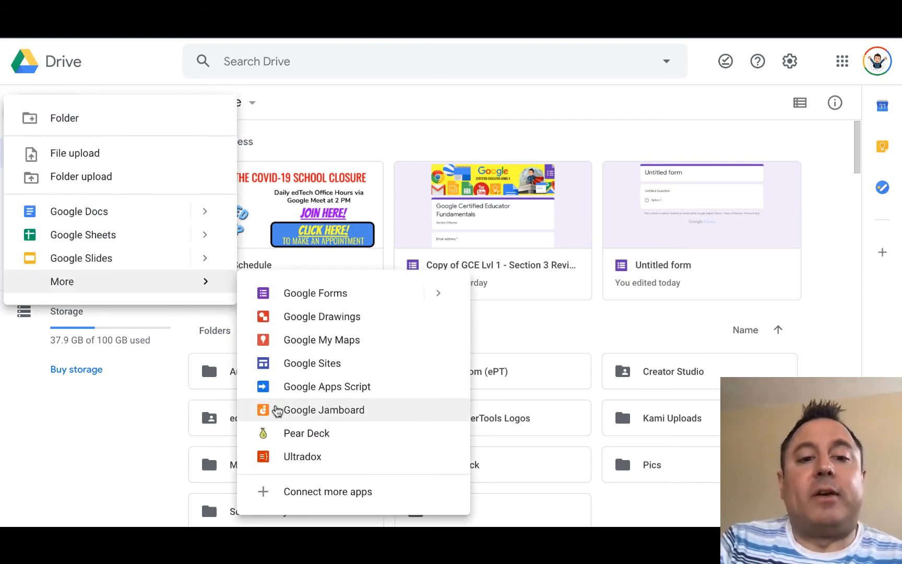
{"action": "left_click", "coordinate": [276, 410]}
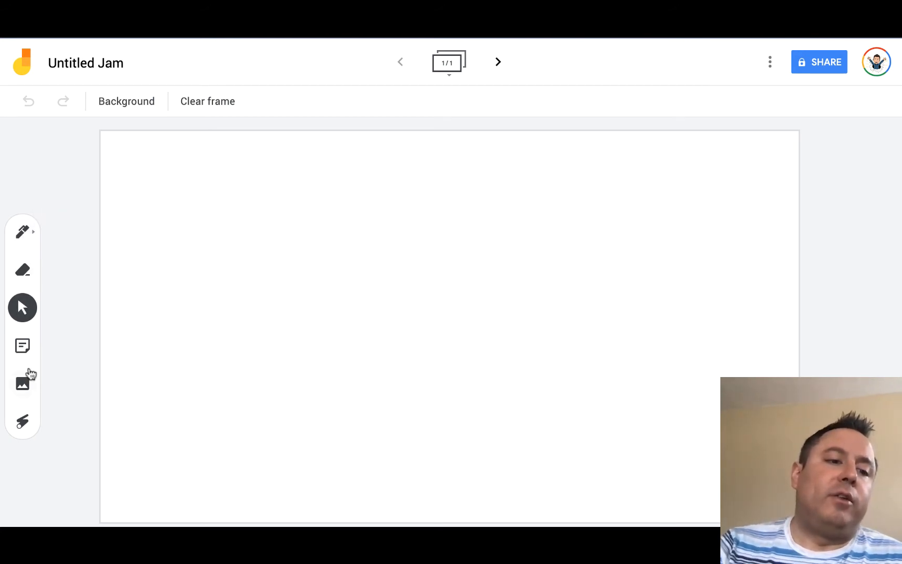
With the black pen, scribble a large zigzag on the blank frame and handwrite "Hi" beside it.
{"action": "left_click", "coordinate": [29, 238]}
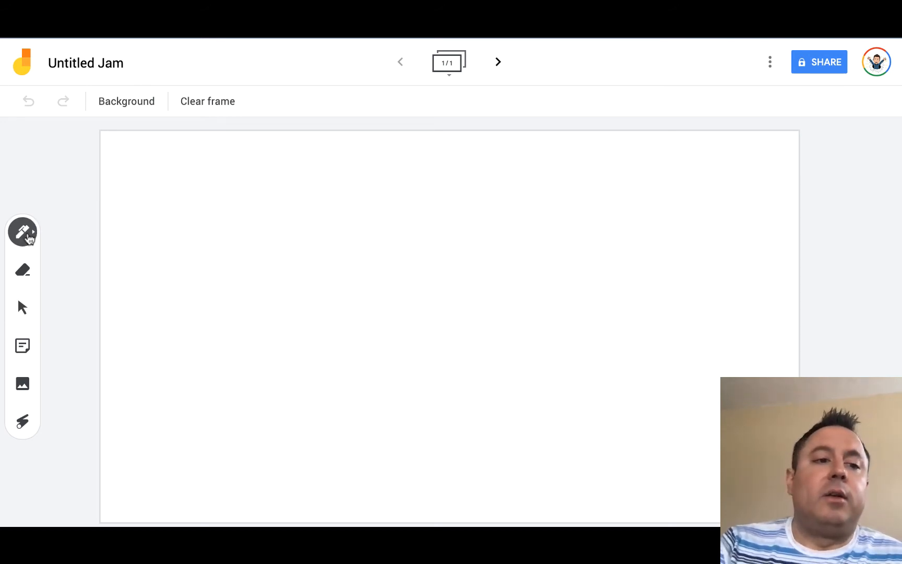
{"action": "left_click", "coordinate": [31, 238]}
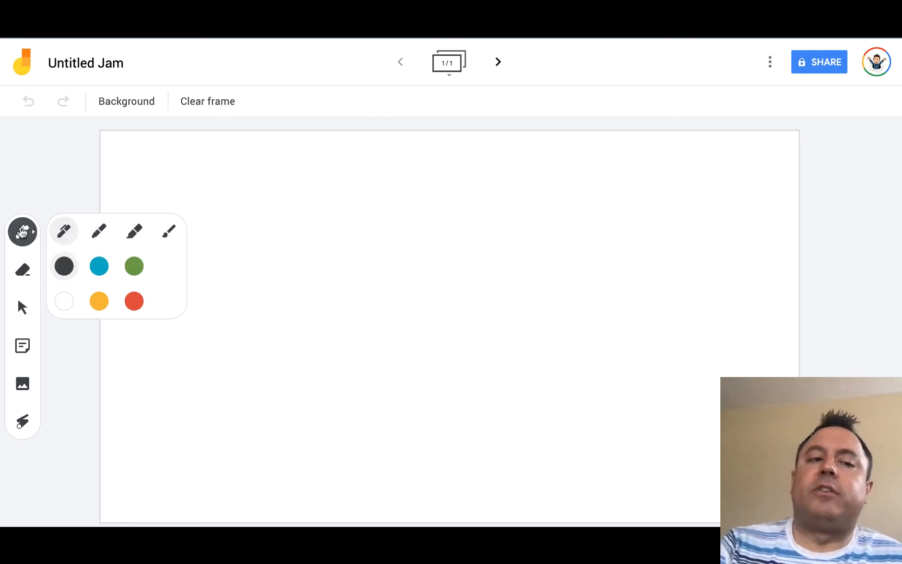
{"action": "left_click", "coordinate": [23, 232]}
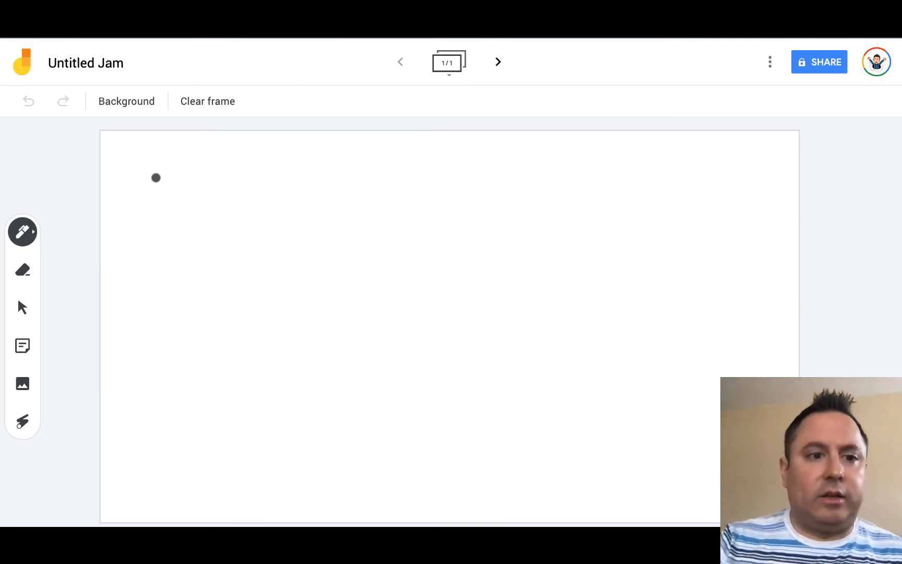
{"action": "mouse_move", "coordinate": [155, 177]}
{"action": "left_mouse_down"}
{"action": "mouse_move", "coordinate": [263, 195]}
{"action": "mouse_move", "coordinate": [297, 249]}
{"action": "mouse_move", "coordinate": [282, 334]}
{"action": "left_mouse_up"}
{"action": "left_click_drag", "start_coordinate": [335, 166], "coordinate": [334, 223]}
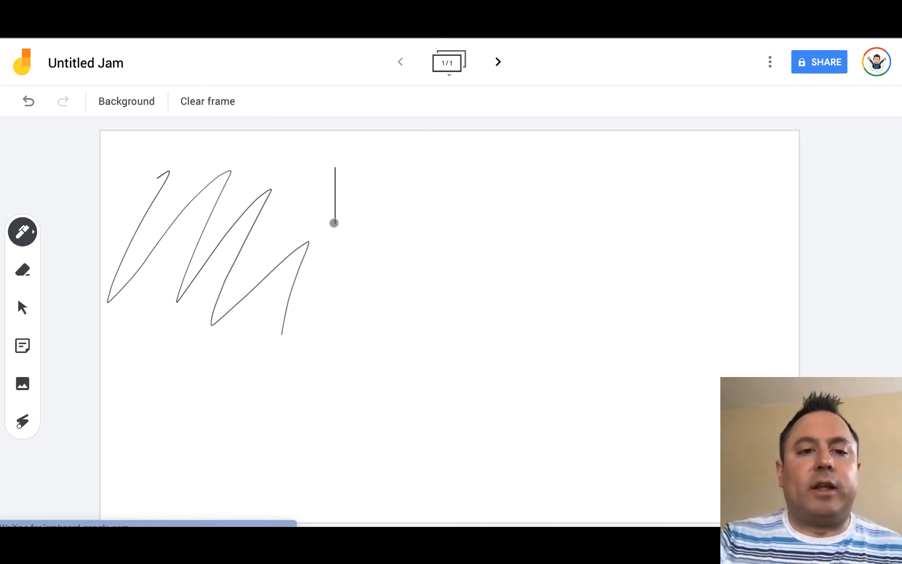
{"action": "mouse_move", "coordinate": [351, 170]}
{"action": "left_mouse_down"}
{"action": "mouse_move", "coordinate": [350, 220]}
{"action": "mouse_move", "coordinate": [359, 192]}
{"action": "mouse_move", "coordinate": [368, 232]}
{"action": "left_mouse_up"}
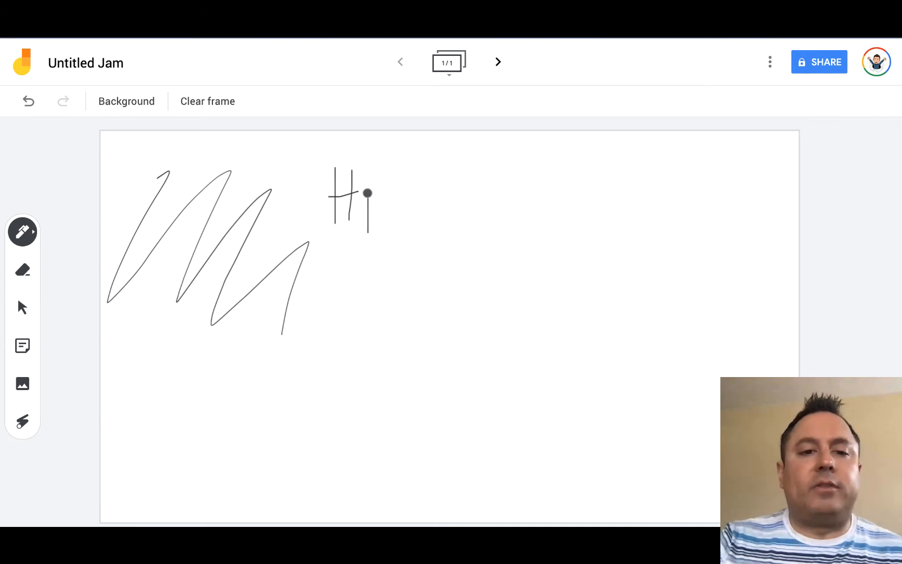
With the blue marker, draw a looping scribble on the empty half of the frame and handwrite "Hi" beneath it.
{"action": "left_click", "coordinate": [30, 233]}
{"action": "left_click", "coordinate": [98, 230]}
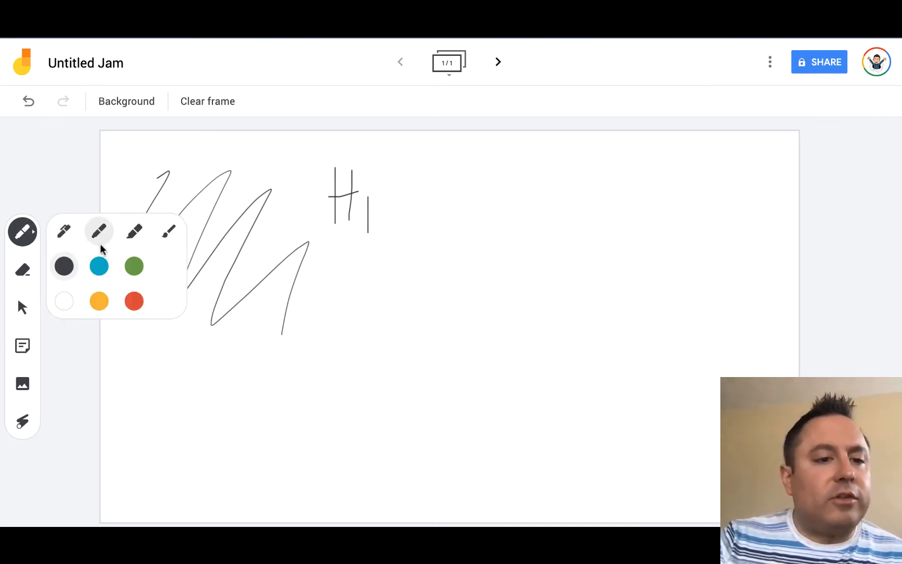
{"action": "left_click", "coordinate": [99, 265]}
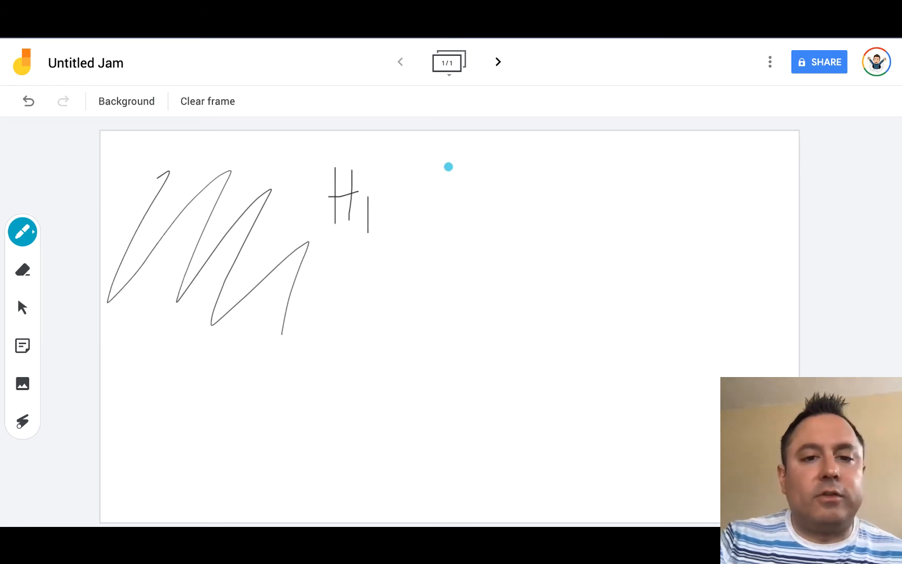
{"action": "mouse_move", "coordinate": [448, 167]}
{"action": "left_mouse_down"}
{"action": "mouse_move", "coordinate": [673, 158]}
{"action": "mouse_move", "coordinate": [526, 197]}
{"action": "mouse_move", "coordinate": [697, 195]}
{"action": "mouse_move", "coordinate": [596, 239]}
{"action": "mouse_move", "coordinate": [685, 212]}
{"action": "left_mouse_up"}
{"action": "mouse_move", "coordinate": [516, 324]}
{"action": "left_mouse_down"}
{"action": "mouse_move", "coordinate": [515, 279]}
{"action": "mouse_move", "coordinate": [531, 320]}
{"action": "mouse_move", "coordinate": [517, 301]}
{"action": "mouse_move", "coordinate": [550, 330]}
{"action": "left_mouse_up"}
{"action": "left_click", "coordinate": [545, 278]}
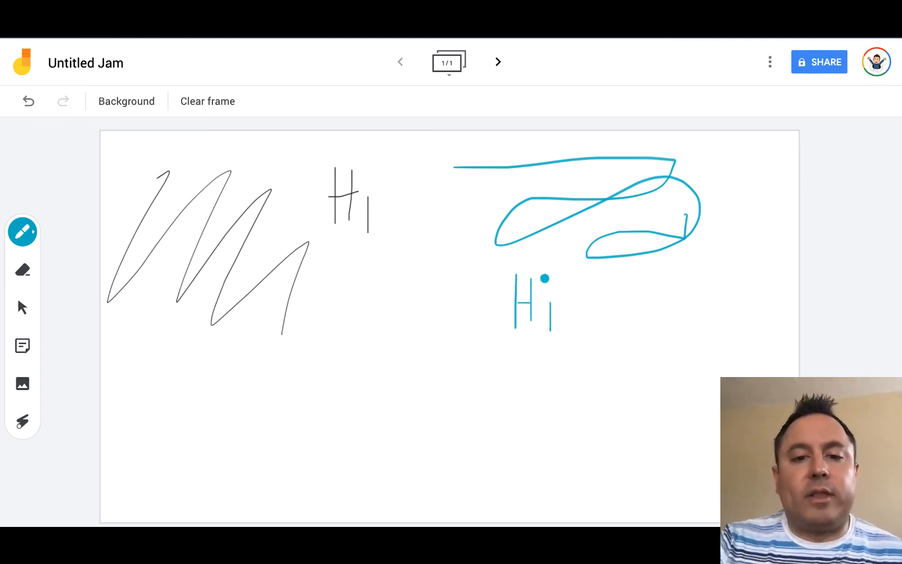
With the yellow-orange highlighter, mark over the black "Hi" and handwrite another "Hi" below it.
{"action": "left_click", "coordinate": [28, 236]}
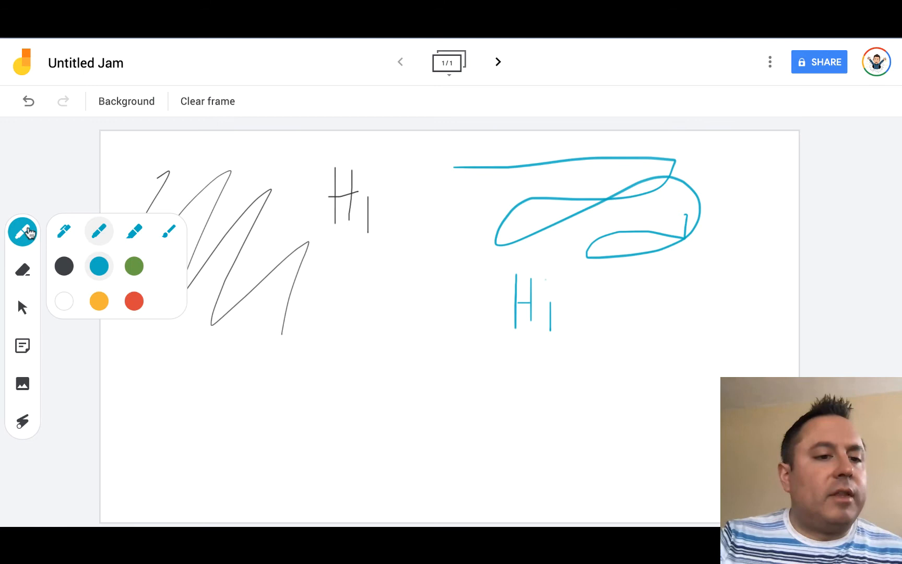
{"action": "left_click", "coordinate": [129, 230]}
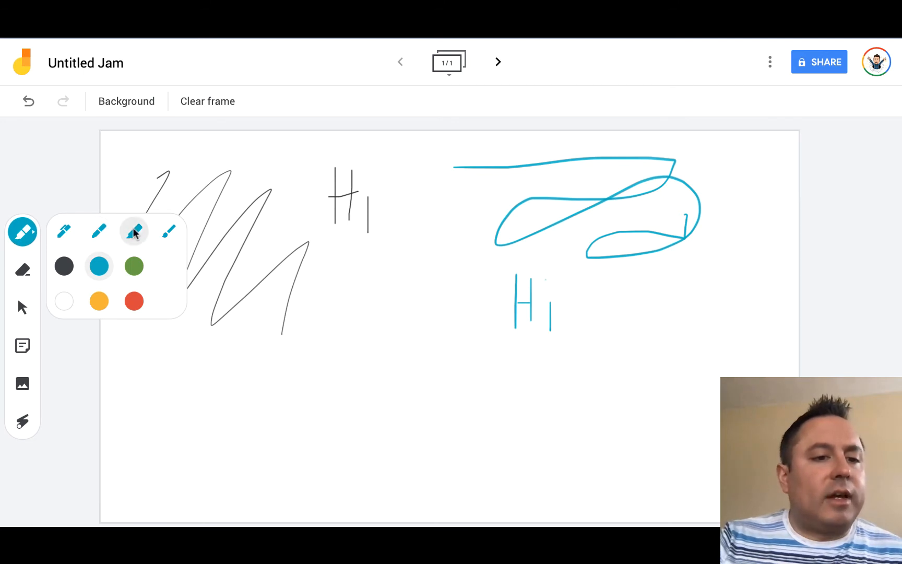
{"action": "left_click", "coordinate": [99, 301]}
{"action": "mouse_move", "coordinate": [330, 169]}
{"action": "left_mouse_down"}
{"action": "mouse_move", "coordinate": [314, 182]}
{"action": "mouse_move", "coordinate": [329, 214]}
{"action": "mouse_move", "coordinate": [392, 226]}
{"action": "left_mouse_up"}
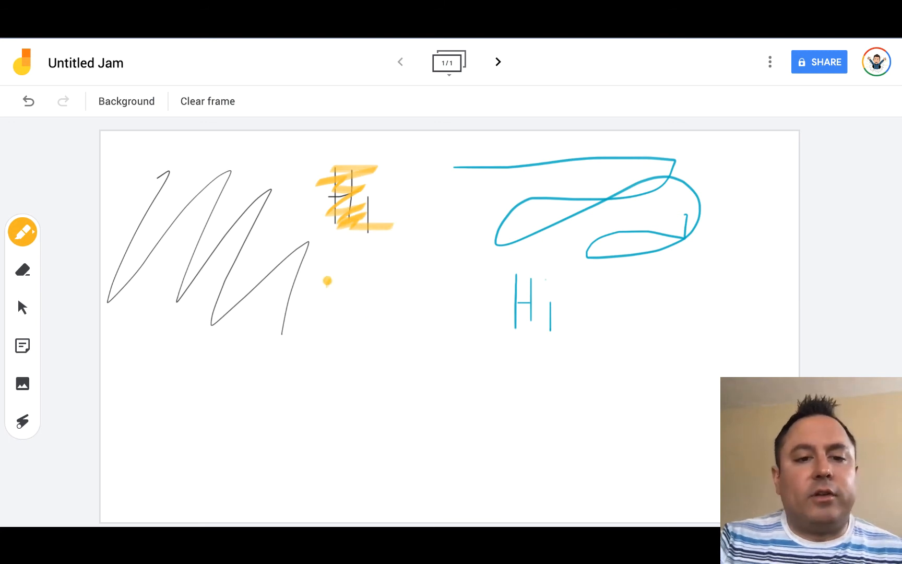
{"action": "left_click_drag", "start_coordinate": [327, 281], "coordinate": [322, 372]}
{"action": "mouse_move", "coordinate": [361, 269]}
{"action": "left_mouse_down"}
{"action": "mouse_move", "coordinate": [357, 355]}
{"action": "mouse_move", "coordinate": [360, 322]}
{"action": "mouse_move", "coordinate": [384, 360]}
{"action": "left_mouse_up"}
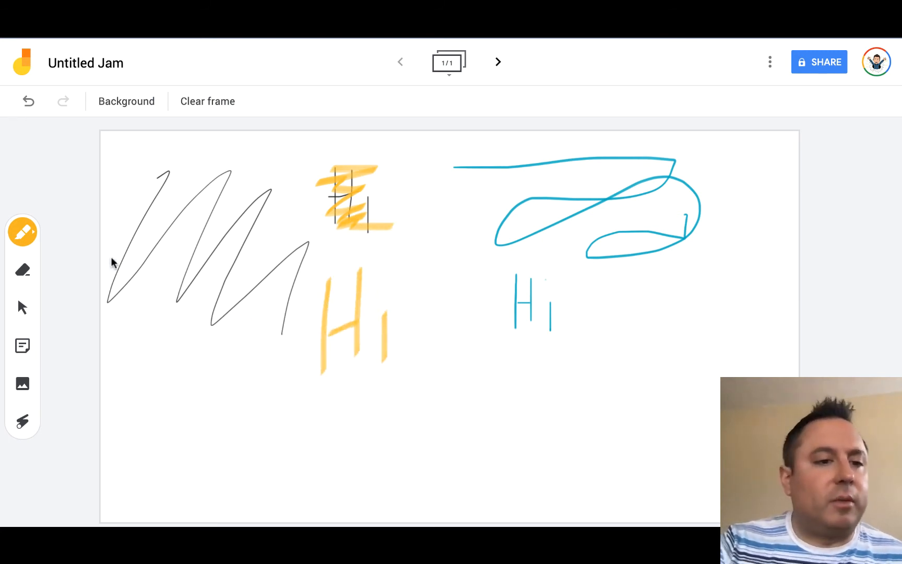
With the red brush, paint a thick looping stroke below the blue "Hi".
{"action": "left_click", "coordinate": [24, 233]}
{"action": "left_click", "coordinate": [170, 231]}
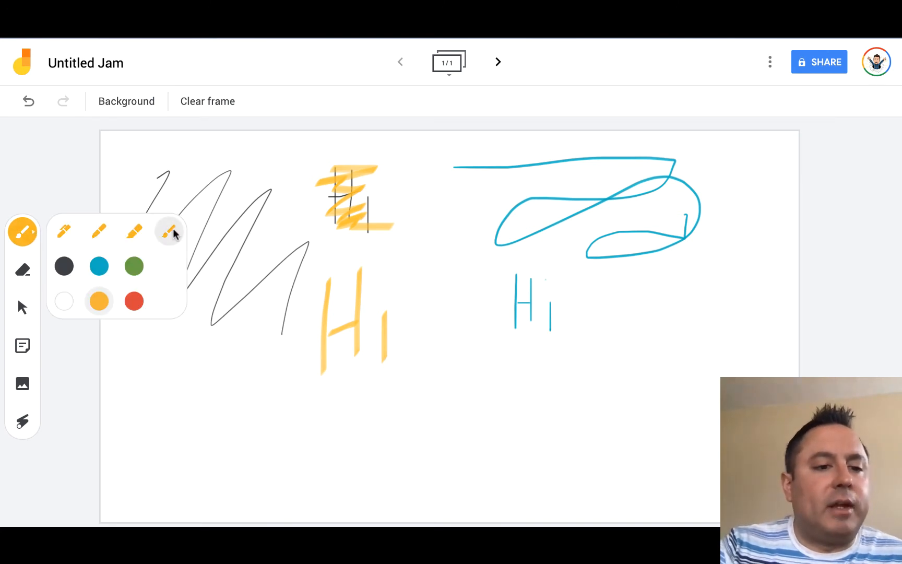
{"action": "left_click", "coordinate": [134, 302]}
{"action": "mouse_move", "coordinate": [477, 391]}
{"action": "left_mouse_down"}
{"action": "mouse_move", "coordinate": [591, 391]}
{"action": "mouse_move", "coordinate": [481, 441]}
{"action": "mouse_move", "coordinate": [691, 444]}
{"action": "mouse_move", "coordinate": [707, 297]}
{"action": "left_mouse_up"}
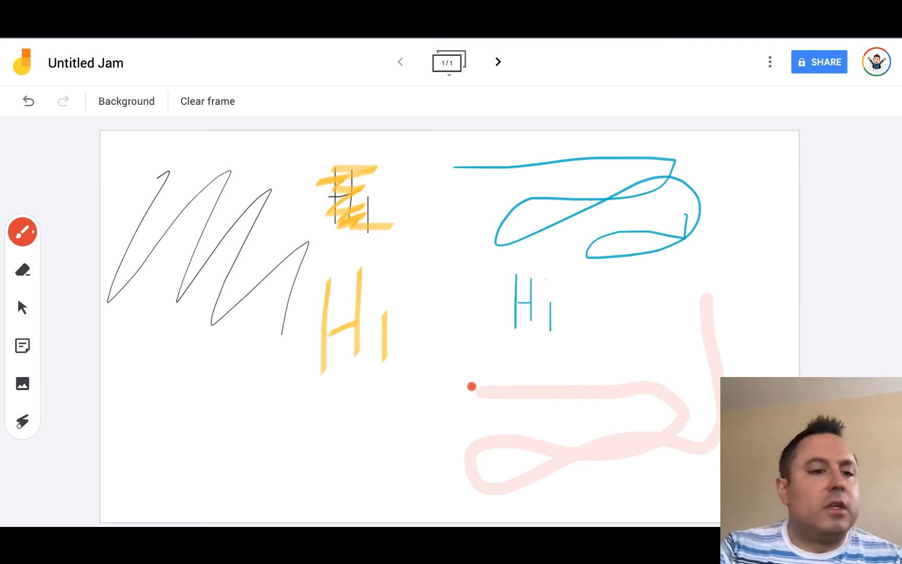
{"action": "left_click", "coordinate": [22, 232]}
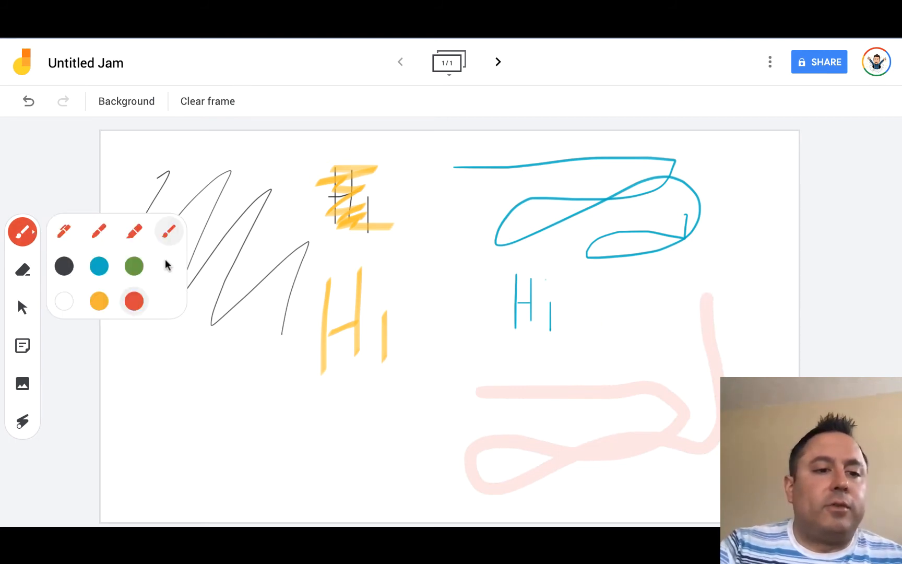
{"action": "left_click", "coordinate": [26, 238]}
Erase parts of the black, yellow, blue and red strokes, and clear the whole frame.
{"action": "left_click", "coordinate": [24, 272]}
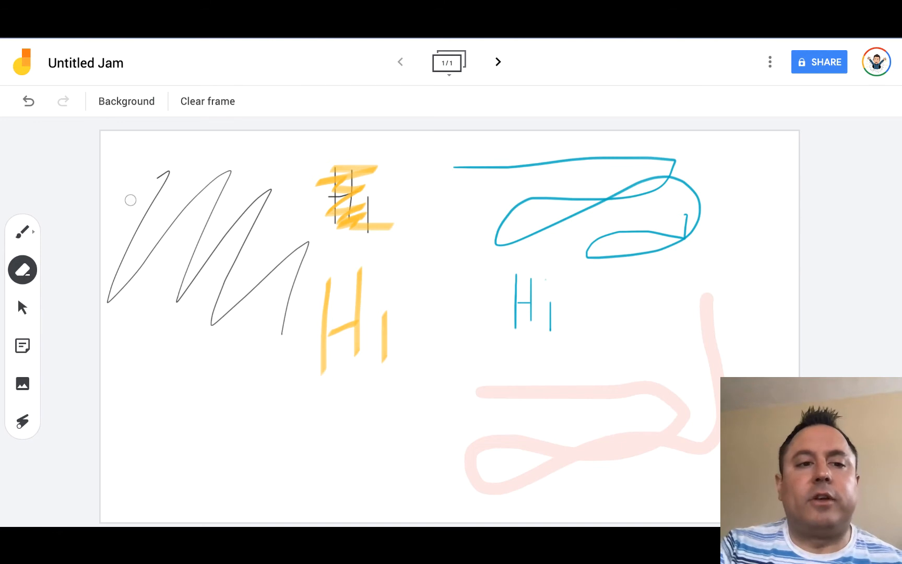
{"action": "mouse_move", "coordinate": [130, 199]}
{"action": "left_mouse_down"}
{"action": "mouse_move", "coordinate": [350, 212]}
{"action": "mouse_move", "coordinate": [393, 265]}
{"action": "mouse_move", "coordinate": [134, 268]}
{"action": "left_mouse_up"}
{"action": "left_click_drag", "start_coordinate": [444, 318], "coordinate": [308, 338]}
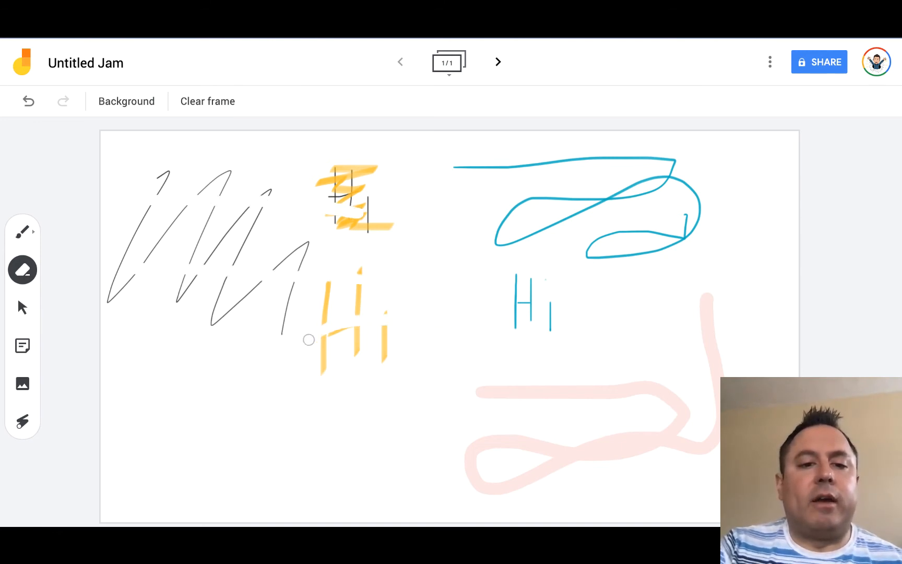
{"action": "mouse_move", "coordinate": [481, 306]}
{"action": "left_mouse_down"}
{"action": "mouse_move", "coordinate": [507, 298]}
{"action": "mouse_move", "coordinate": [568, 312]}
{"action": "left_mouse_up"}
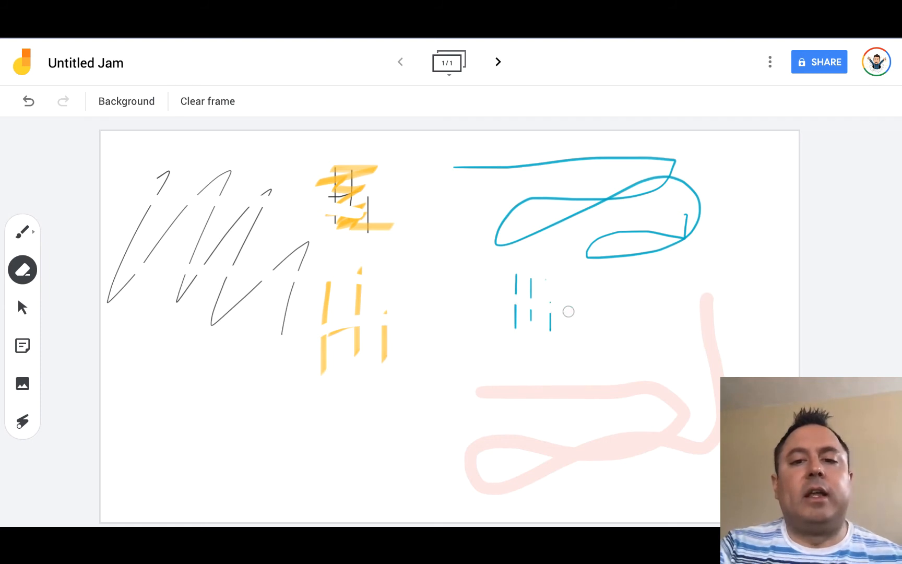
{"action": "left_click_drag", "start_coordinate": [715, 183], "coordinate": [648, 182]}
{"action": "mouse_move", "coordinate": [493, 215]}
{"action": "left_mouse_down"}
{"action": "mouse_move", "coordinate": [504, 223]}
{"action": "mouse_move", "coordinate": [761, 244]}
{"action": "mouse_move", "coordinate": [537, 251]}
{"action": "left_mouse_up"}
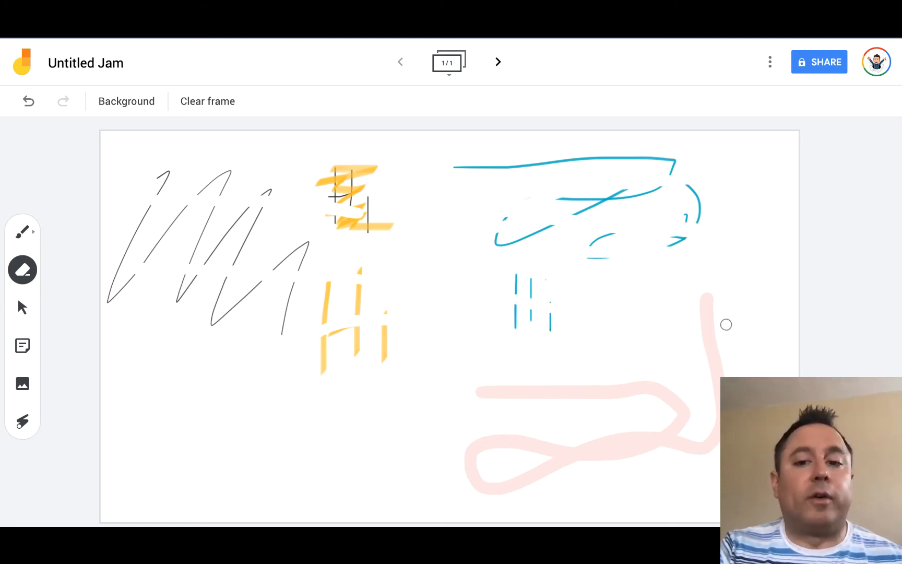
{"action": "left_click_drag", "start_coordinate": [725, 322], "coordinate": [701, 334]}
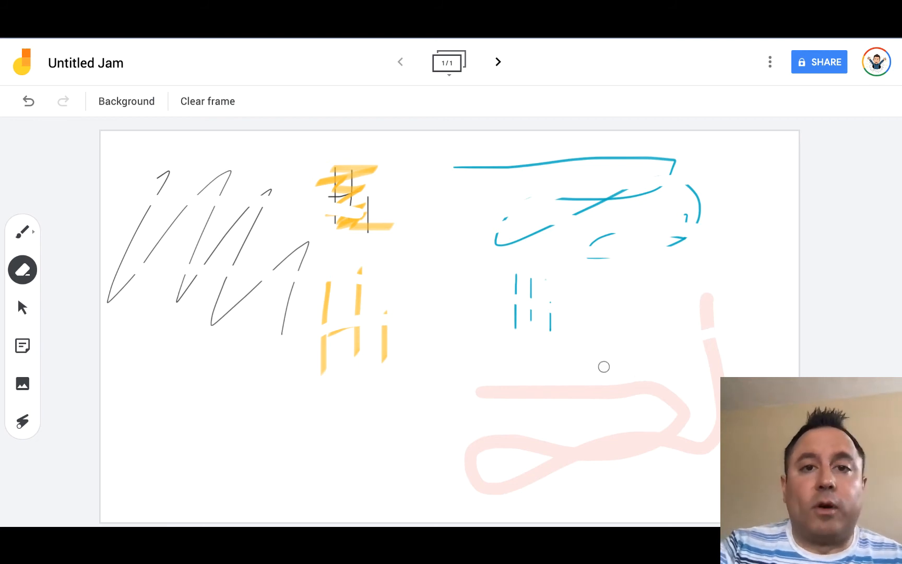
{"action": "left_click", "coordinate": [194, 106]}
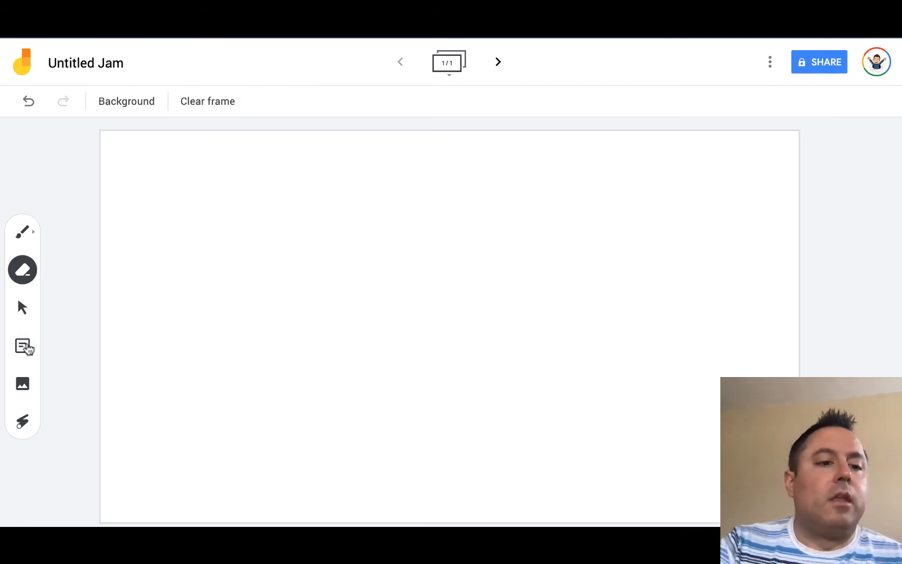
Add a yellow sticky note reading "Hi This is how you type".
{"action": "left_click", "coordinate": [23, 346]}
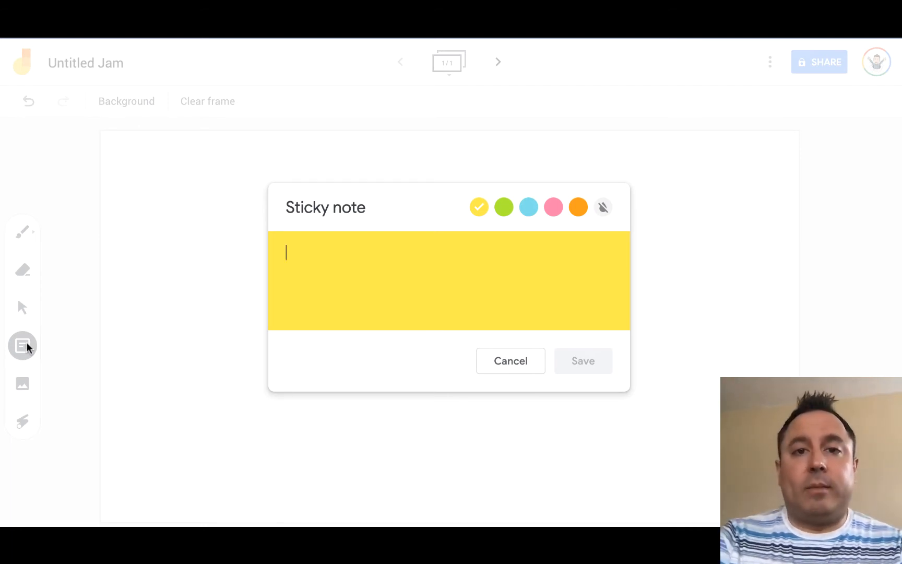
{"action": "type", "text": "H"}
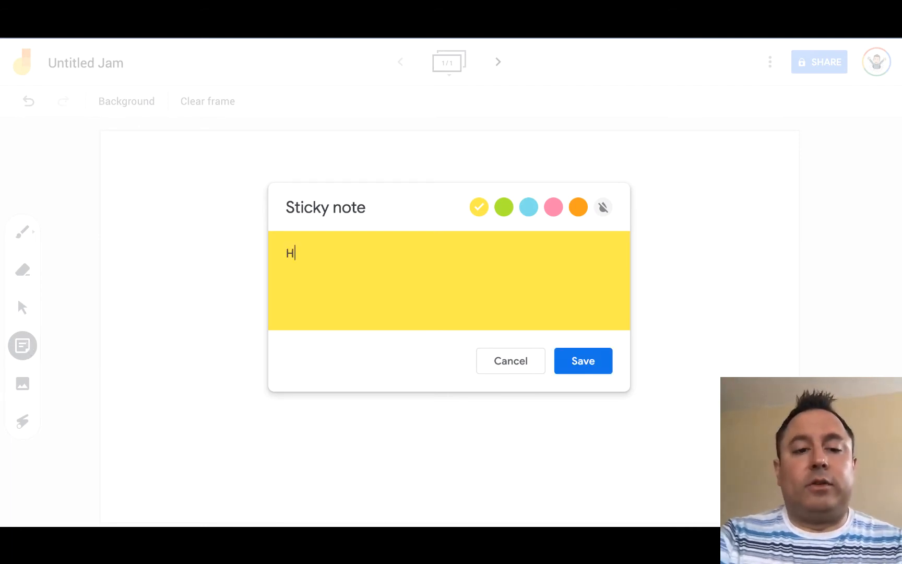
{"action": "type", "text": "i This is how you type"}
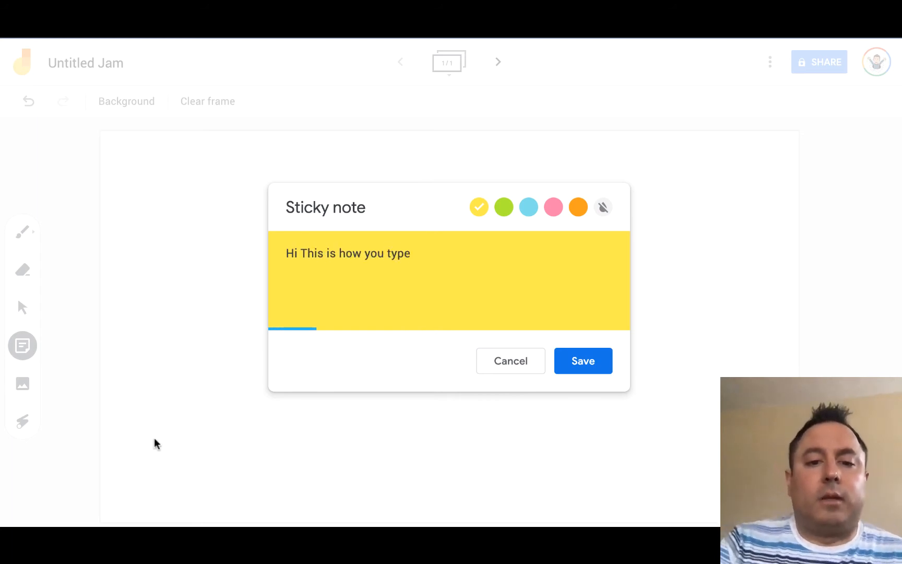
{"action": "left_click", "coordinate": [583, 361]}
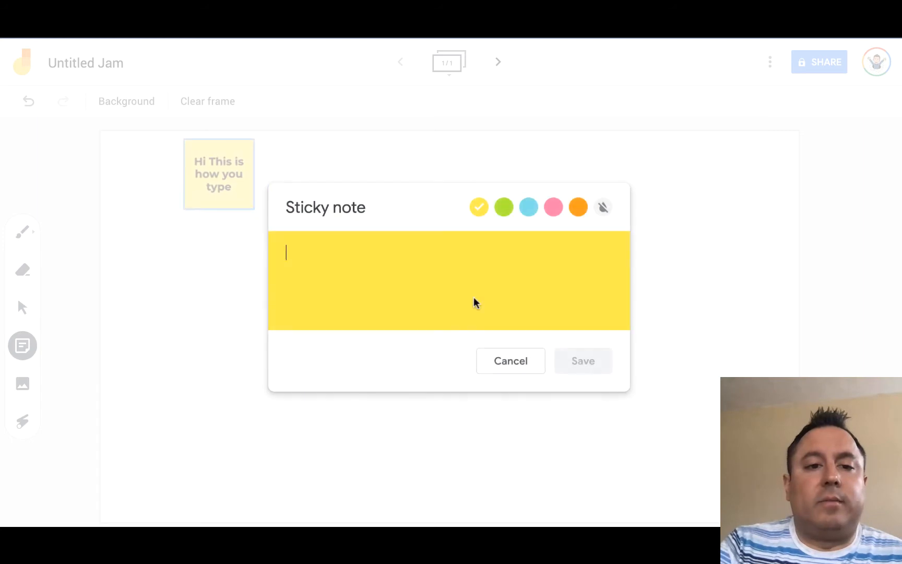
Add a blue sticky note containing the person's first name.
{"action": "left_click", "coordinate": [529, 209]}
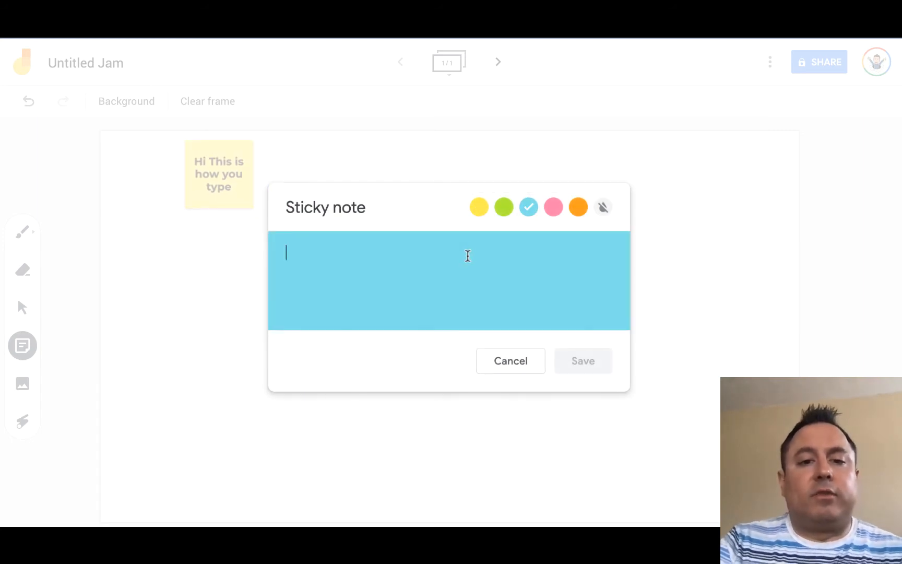
{"action": "left_click", "coordinate": [468, 255]}
{"action": "type", "text": "Anthony"}
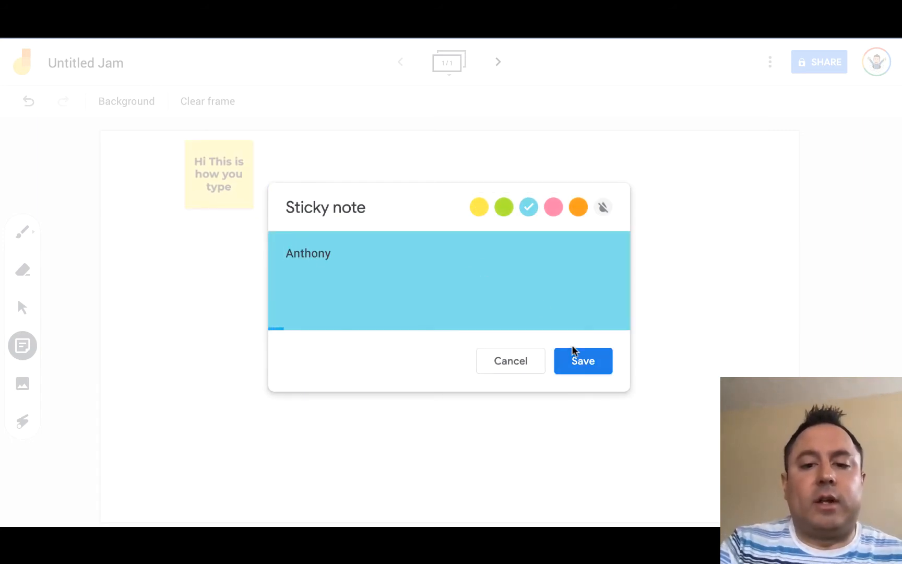
{"action": "left_click", "coordinate": [584, 365]}
Add a pink sticky note reading "Ideas".
{"action": "left_click", "coordinate": [553, 206]}
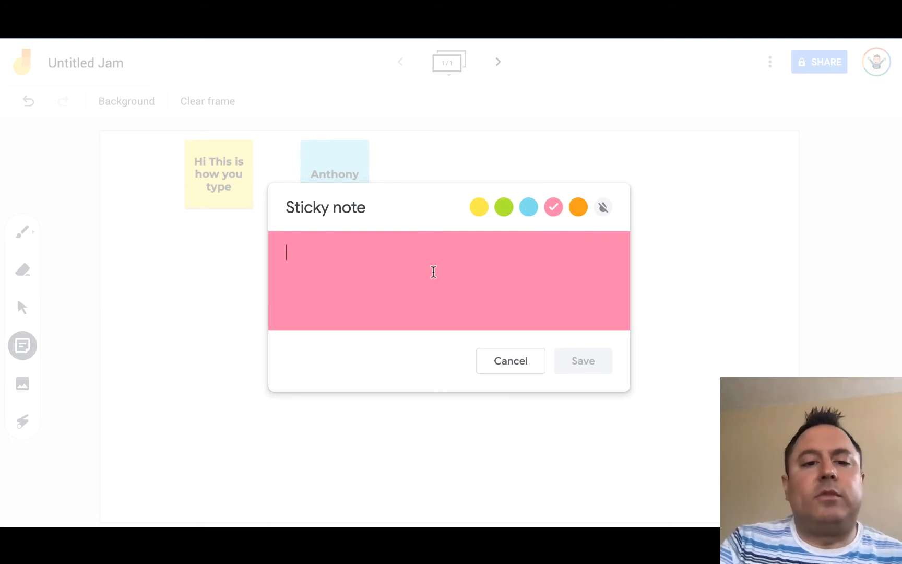
{"action": "left_click", "coordinate": [433, 271]}
{"action": "type", "text": "Ideas"}
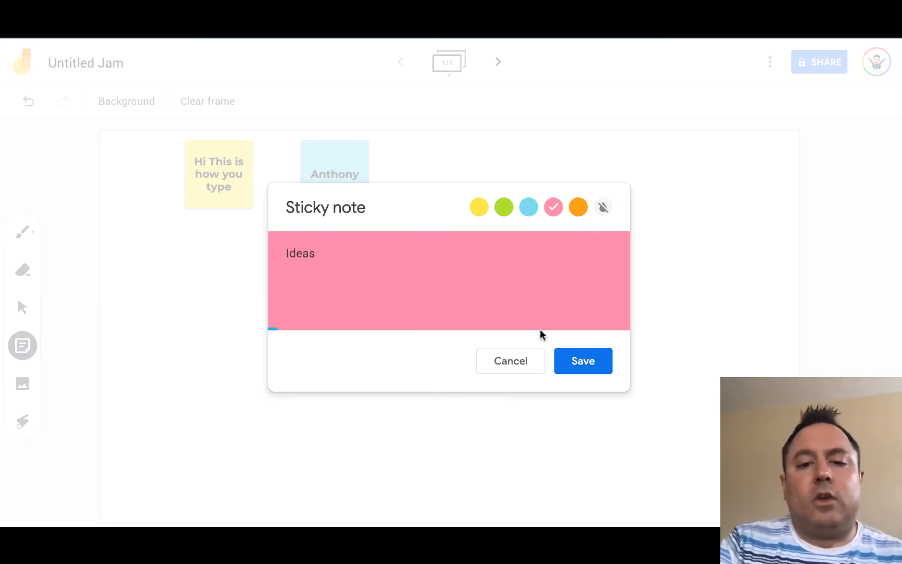
{"action": "left_click", "coordinate": [591, 360]}
{"action": "left_click", "coordinate": [525, 362]}
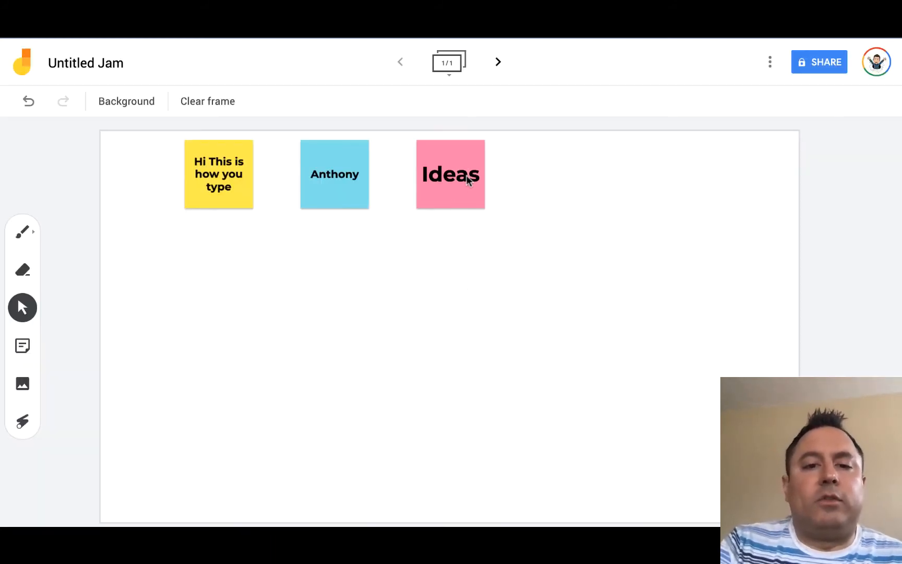
Spread the notes out: pink toward the frame's right side, yellow near the center and blue in the upper-left area.
{"action": "left_click_drag", "start_coordinate": [465, 175], "coordinate": [642, 299]}
{"action": "left_click_drag", "start_coordinate": [322, 206], "coordinate": [180, 378]}
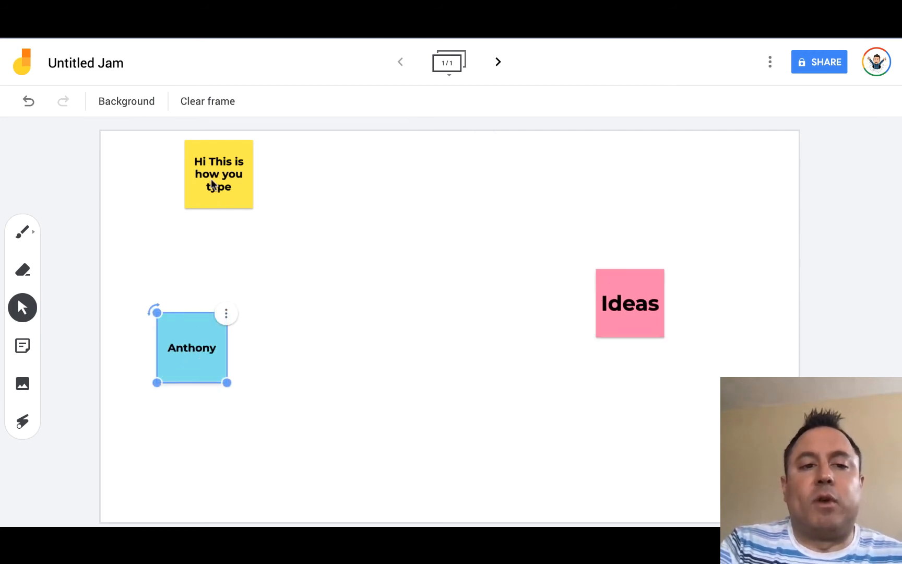
{"action": "left_click_drag", "start_coordinate": [251, 185], "coordinate": [457, 282]}
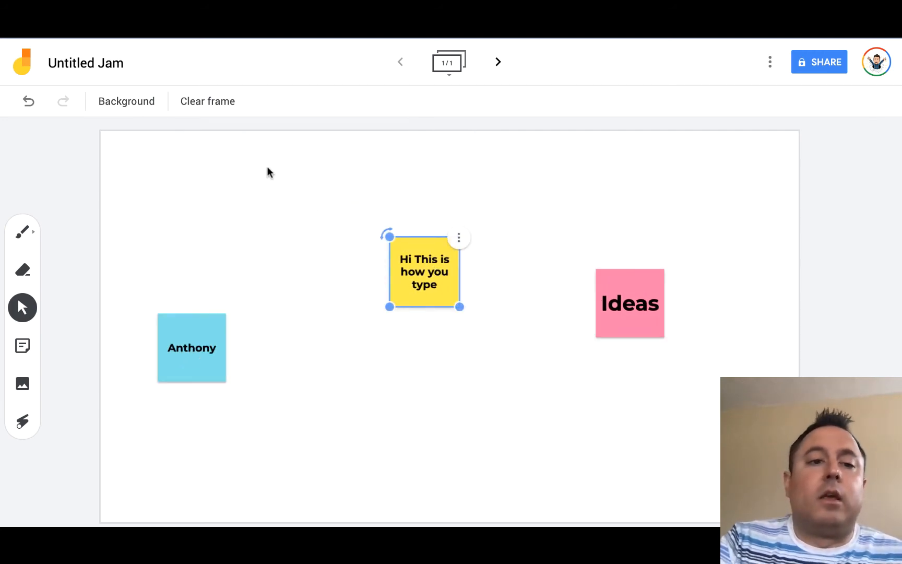
{"action": "left_click_drag", "start_coordinate": [181, 319], "coordinate": [196, 189]}
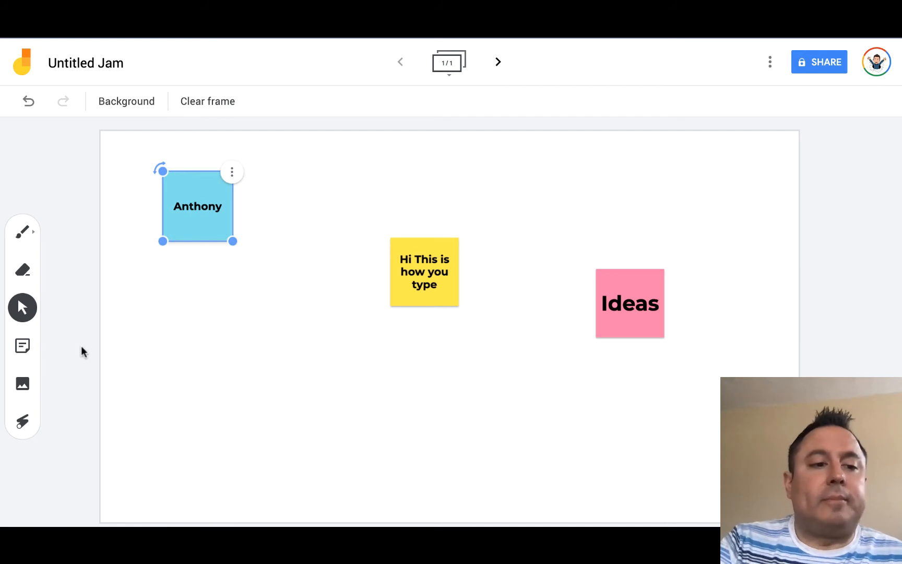
Search Google Images for "white house" and insert the first picture into the frame.
{"action": "left_click", "coordinate": [21, 385]}
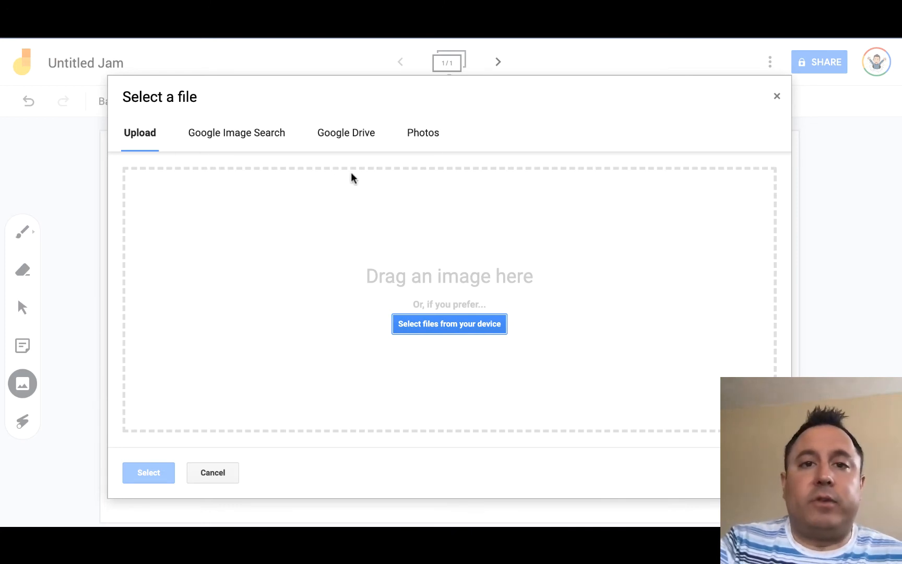
{"action": "left_click", "coordinate": [216, 135]}
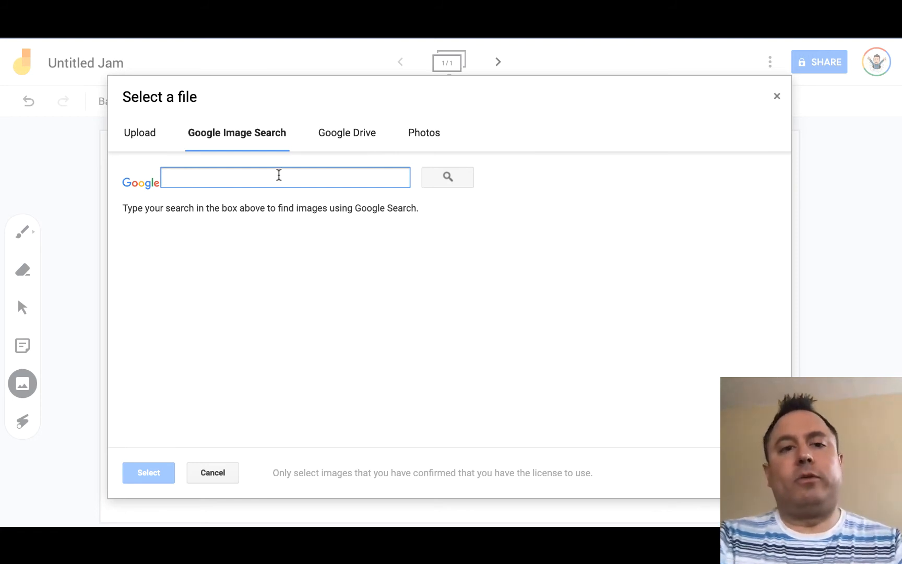
{"action": "type", "text": "white house"}
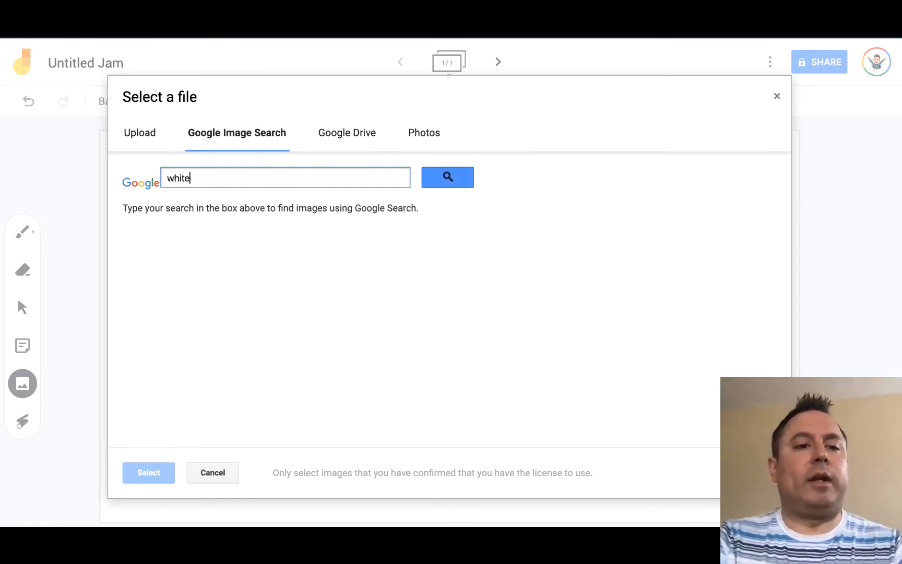
{"action": "key", "text": "Return"}
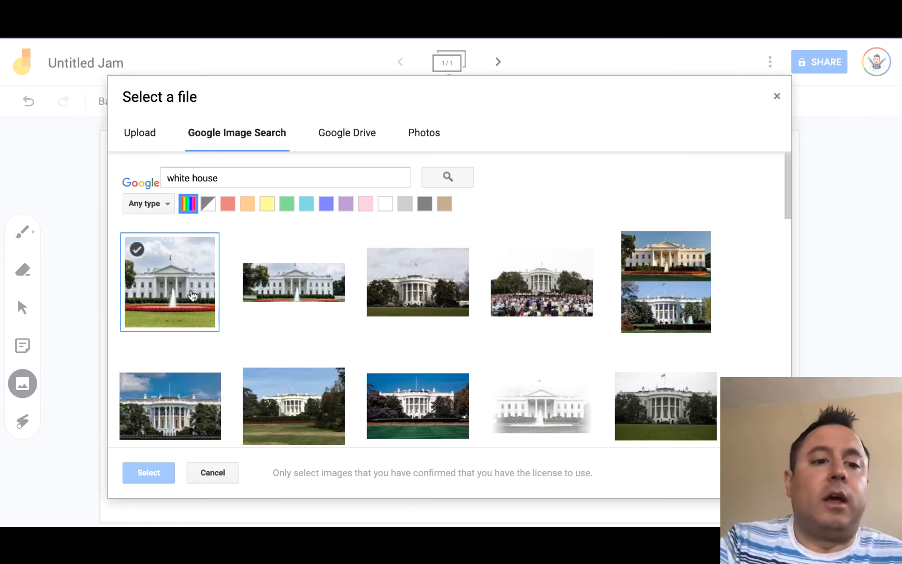
{"action": "left_click", "coordinate": [192, 296]}
{"action": "left_click", "coordinate": [150, 473]}
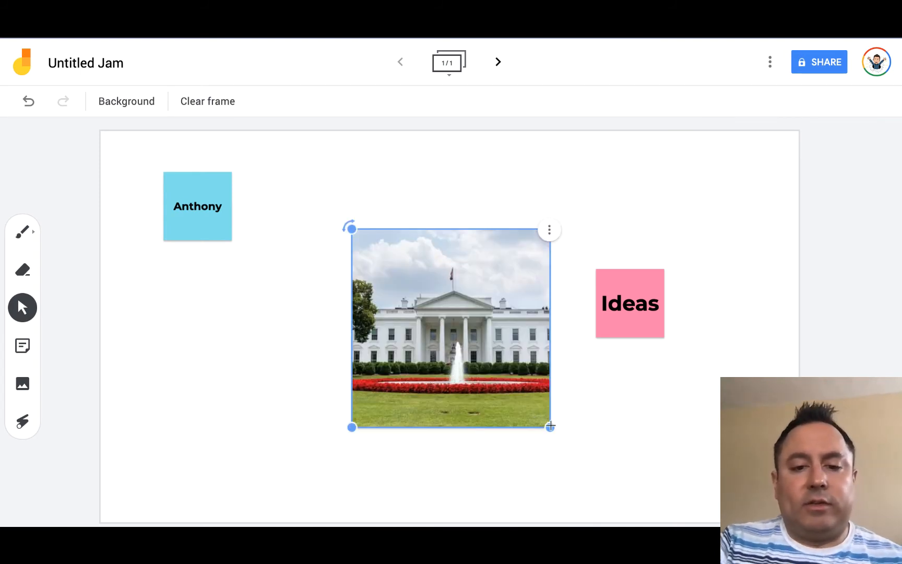
Shrink the White House picture, tilt it clockwise and place it below the blue sticky note.
{"action": "left_click_drag", "start_coordinate": [548, 425], "coordinate": [476, 354]}
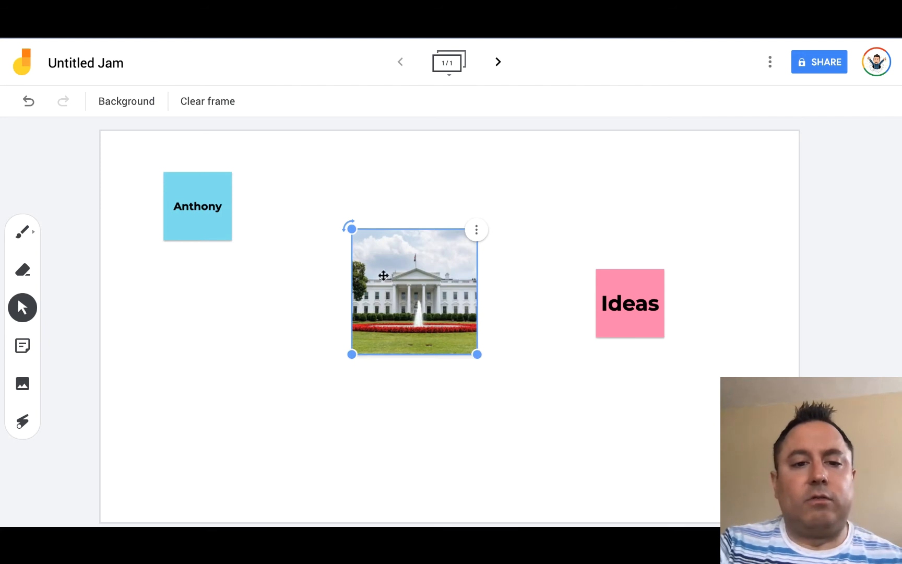
{"action": "left_click_drag", "start_coordinate": [342, 238], "coordinate": [378, 189]}
{"action": "left_click_drag", "start_coordinate": [432, 275], "coordinate": [295, 334]}
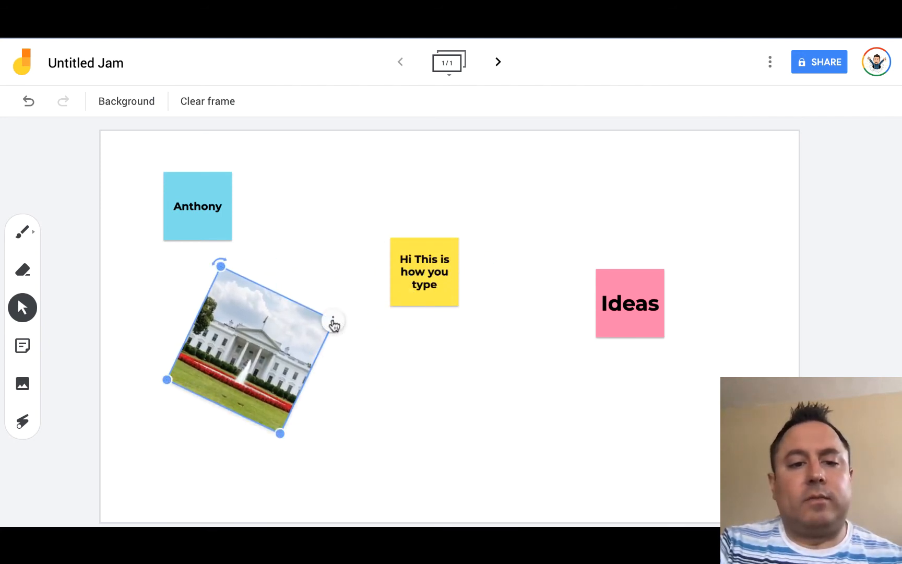
Duplicate the tilted White House picture.
{"action": "left_click", "coordinate": [334, 320]}
{"action": "left_click", "coordinate": [335, 325]}
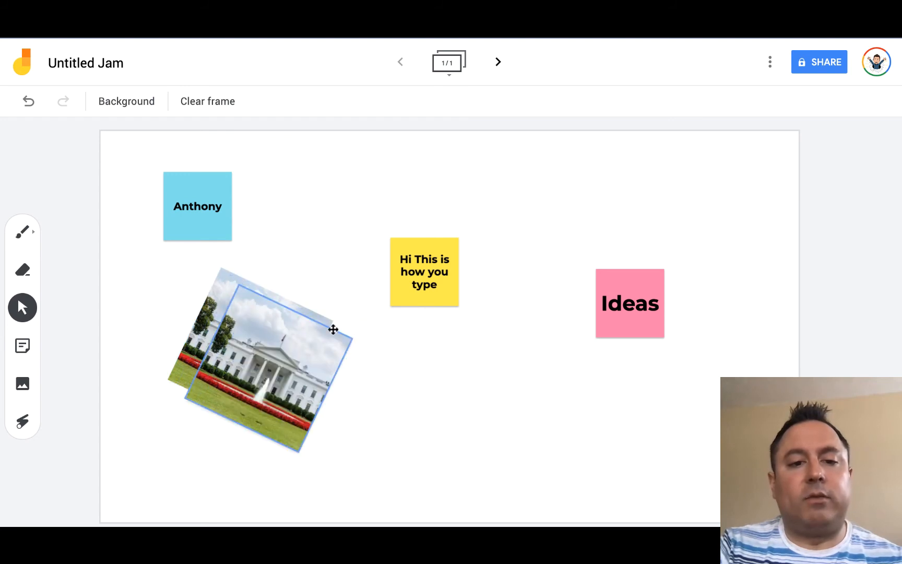
{"action": "right_click", "coordinate": [350, 343]}
{"action": "left_click", "coordinate": [459, 353]}
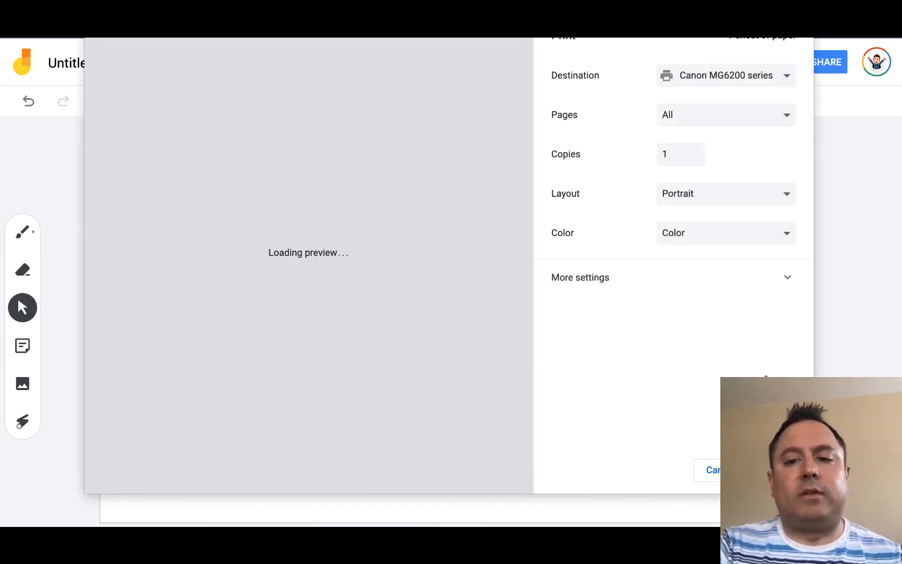
{"action": "left_click", "coordinate": [724, 470]}
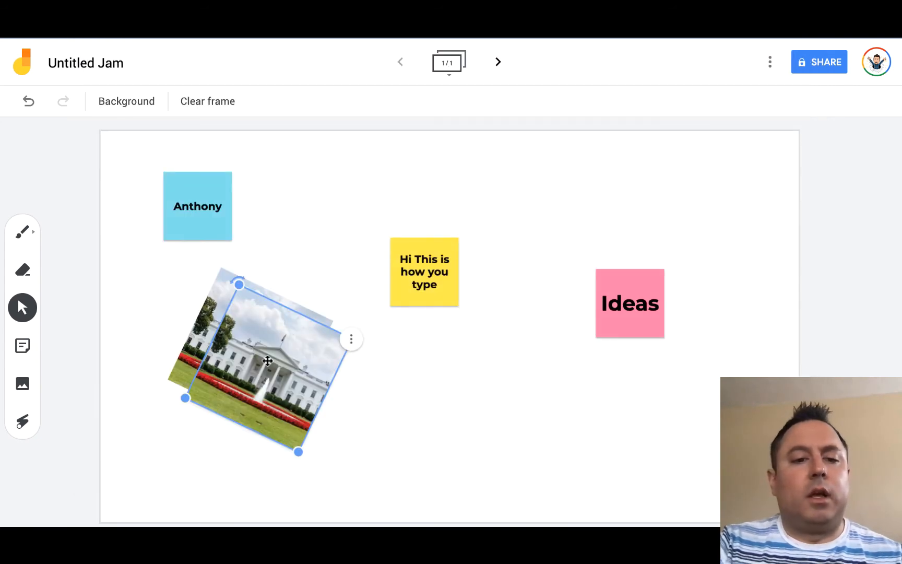
Move the duplicated White House picture to just below the yellow sticky note.
{"action": "left_click_drag", "start_coordinate": [267, 362], "coordinate": [486, 397]}
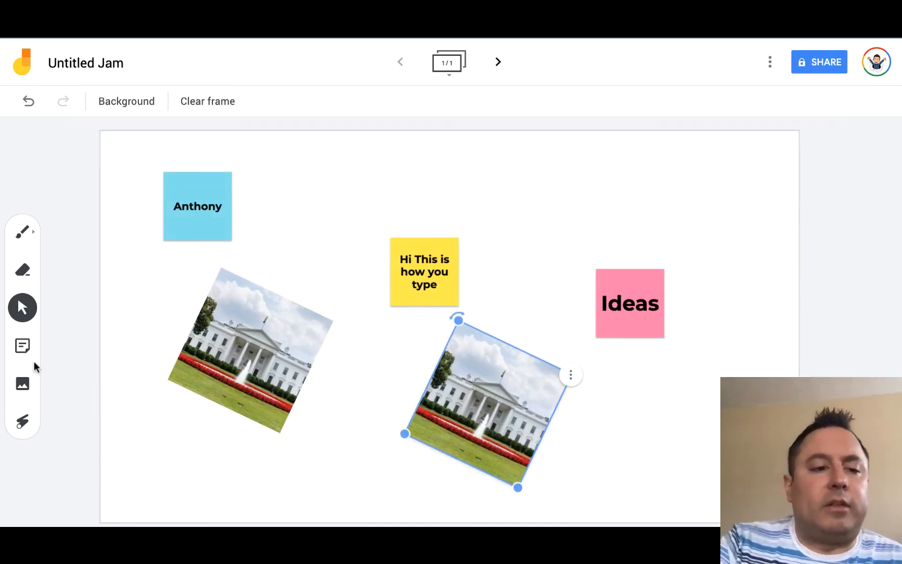
With the laser pointer, trace across the frame from beside the first White House picture to the second one.
{"action": "left_click", "coordinate": [25, 384]}
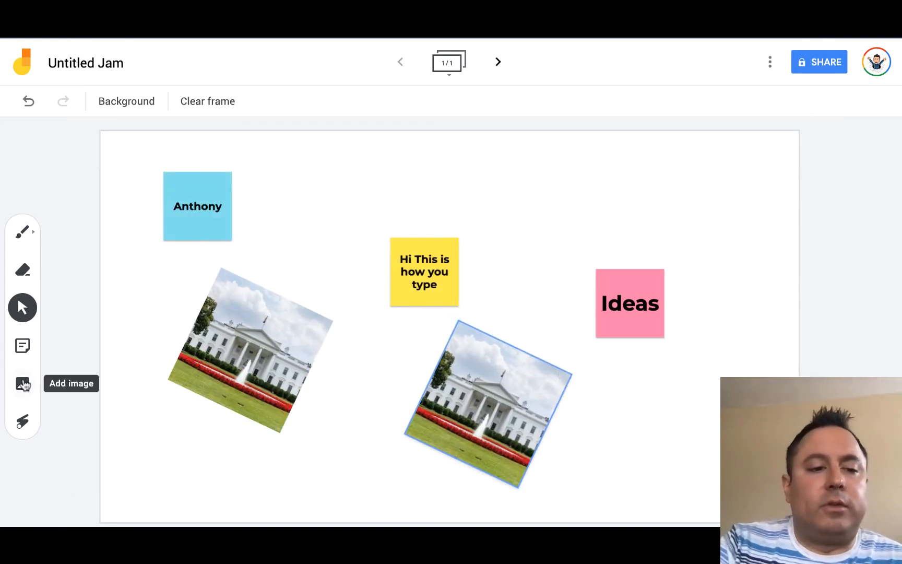
{"action": "left_click", "coordinate": [23, 422]}
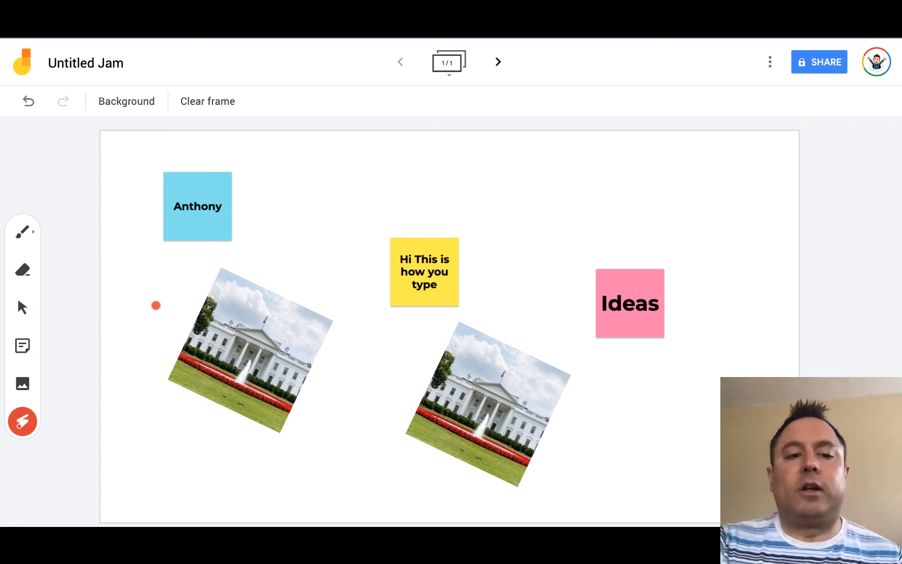
{"action": "mouse_move", "coordinate": [155, 306]}
{"action": "left_mouse_down"}
{"action": "mouse_move", "coordinate": [524, 202]}
{"action": "mouse_move", "coordinate": [238, 303]}
{"action": "mouse_move", "coordinate": [583, 208]}
{"action": "mouse_move", "coordinate": [540, 355]}
{"action": "mouse_move", "coordinate": [582, 407]}
{"action": "left_mouse_up"}
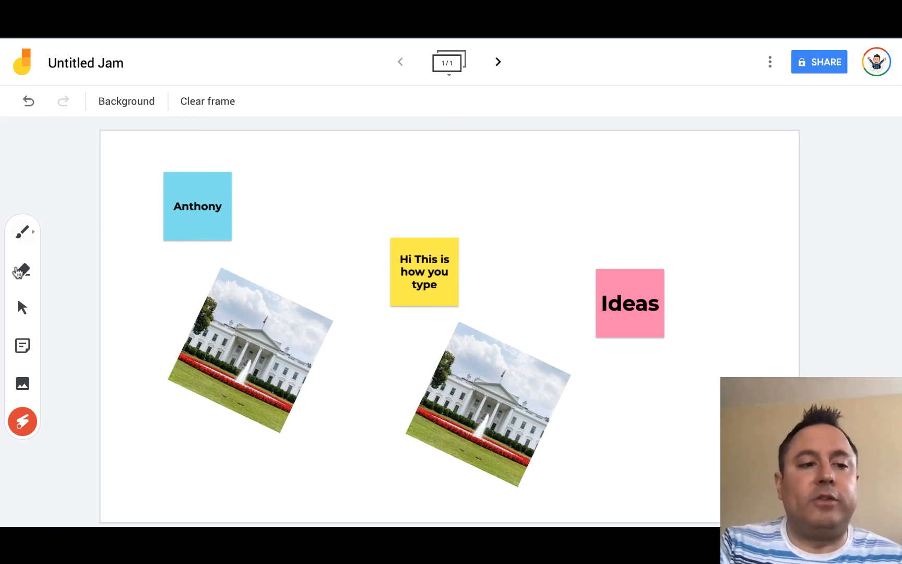
Try selecting the blue note, the yellow note and both White House pictures one after another, ending with nothing selected.
{"action": "left_click", "coordinate": [22, 308]}
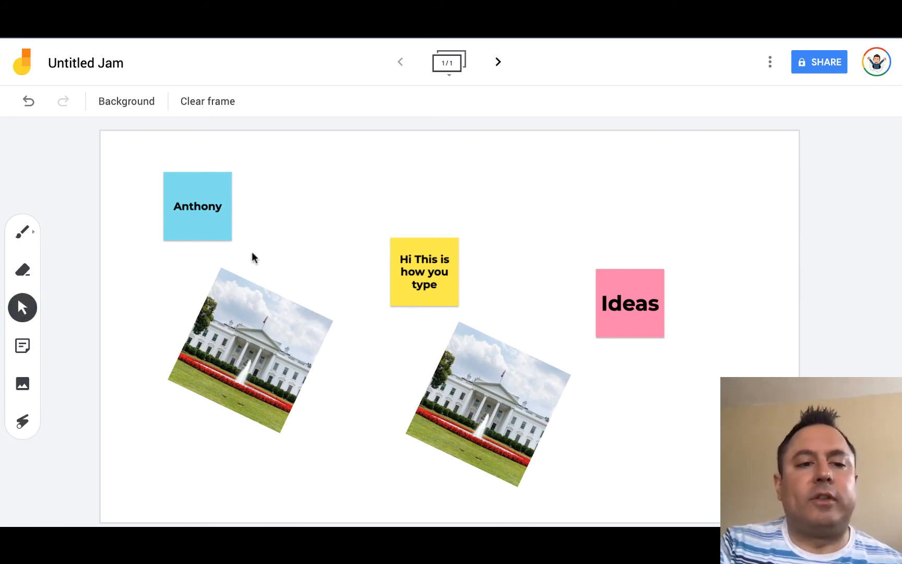
{"action": "left_click", "coordinate": [210, 205]}
{"action": "left_click", "coordinate": [229, 277]}
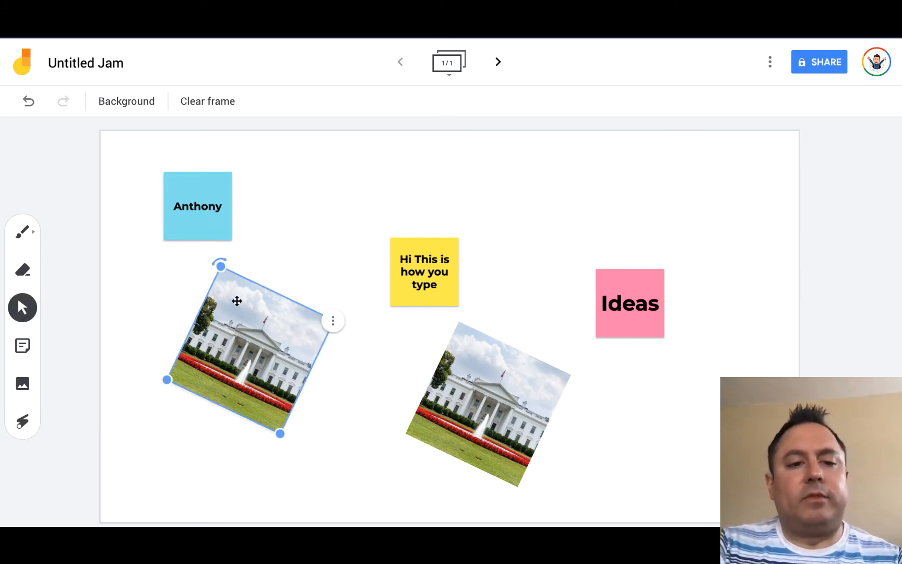
{"action": "left_click", "coordinate": [443, 269]}
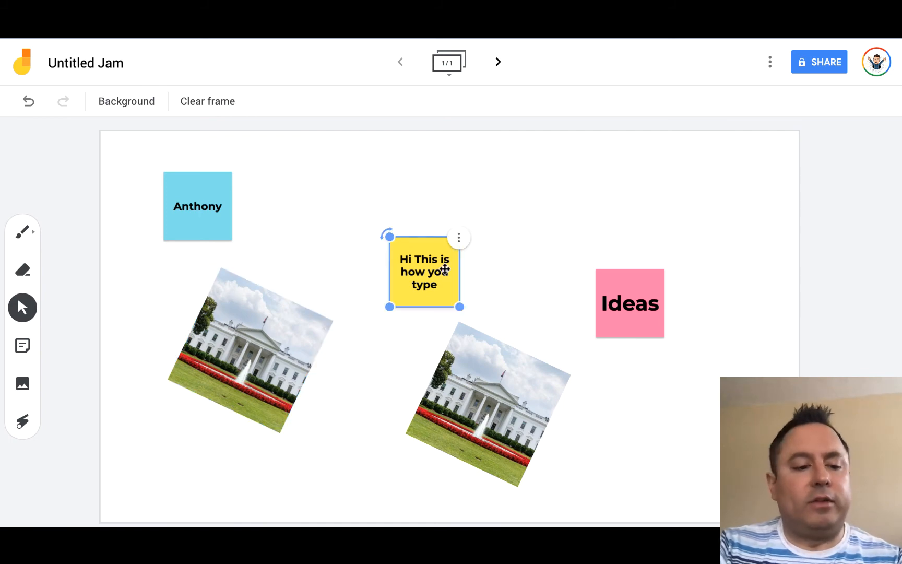
{"action": "left_click", "coordinate": [481, 413]}
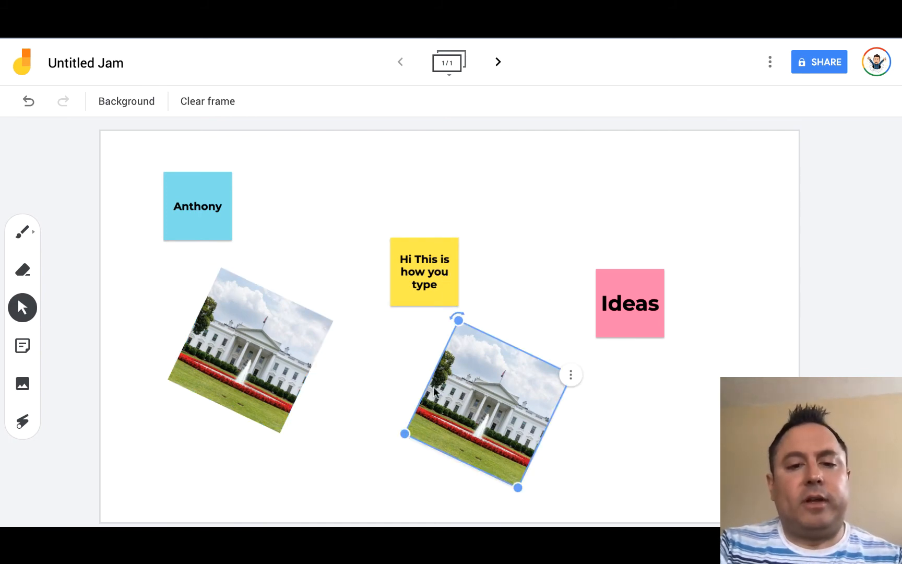
{"action": "left_click", "coordinate": [280, 326]}
{"action": "left_click", "coordinate": [417, 280]}
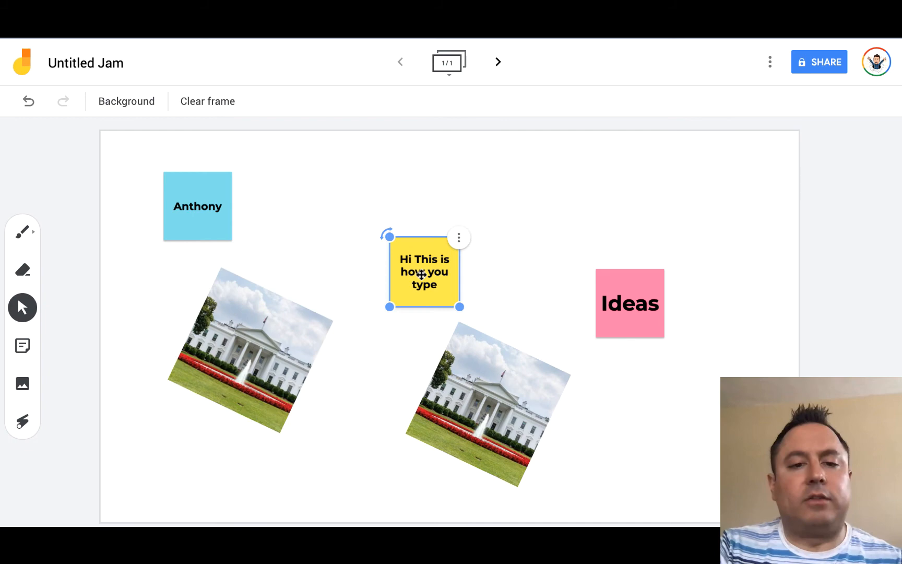
{"action": "left_click", "coordinate": [227, 297]}
{"action": "left_click", "coordinate": [349, 149]}
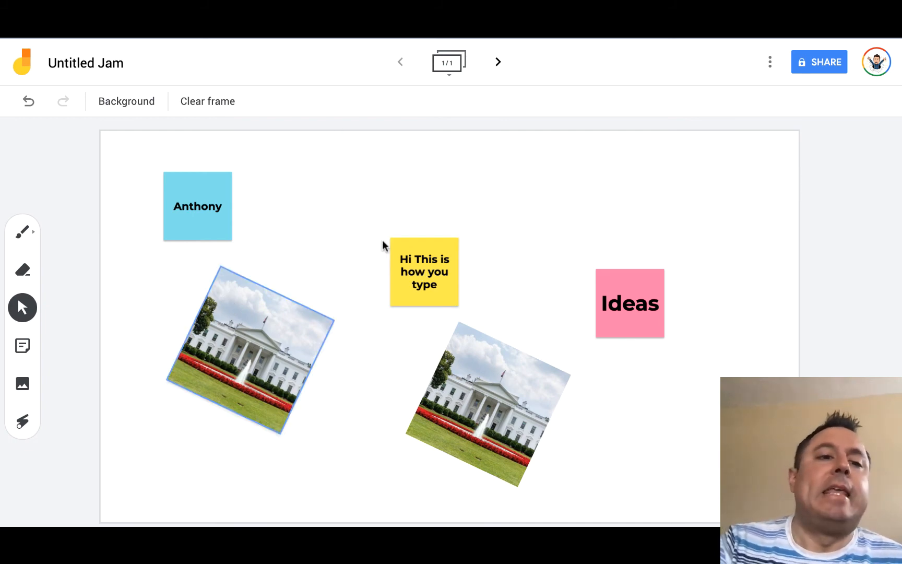
Try the Squares background on the frame, and replace it with the dotted background.
{"action": "left_click", "coordinate": [128, 105]}
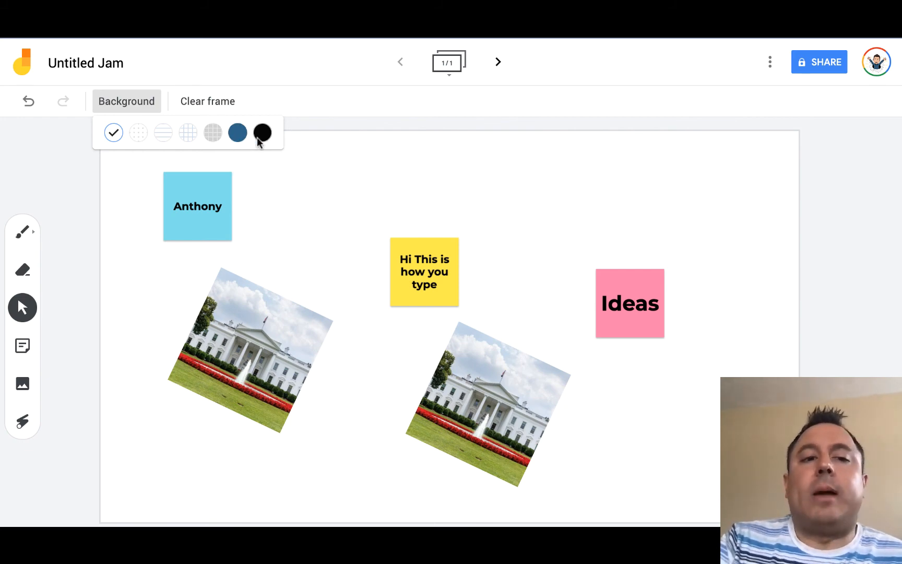
{"action": "left_click", "coordinate": [183, 134]}
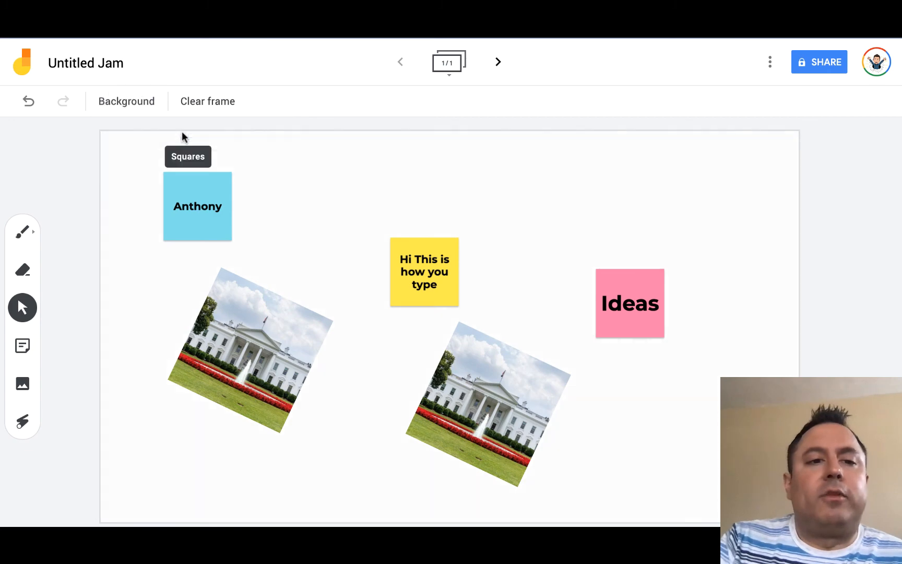
{"action": "left_click", "coordinate": [140, 102]}
{"action": "left_click", "coordinate": [138, 134]}
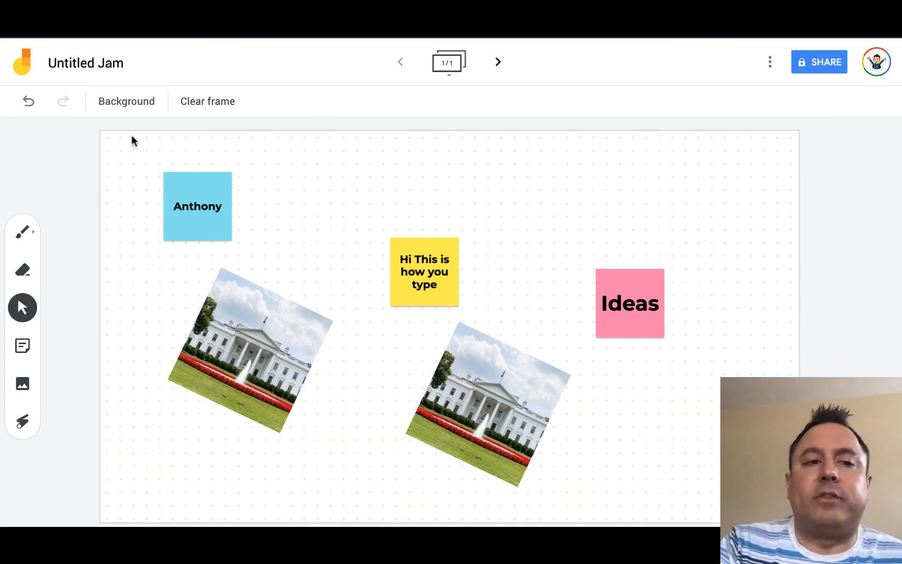
{"action": "left_click", "coordinate": [137, 101]}
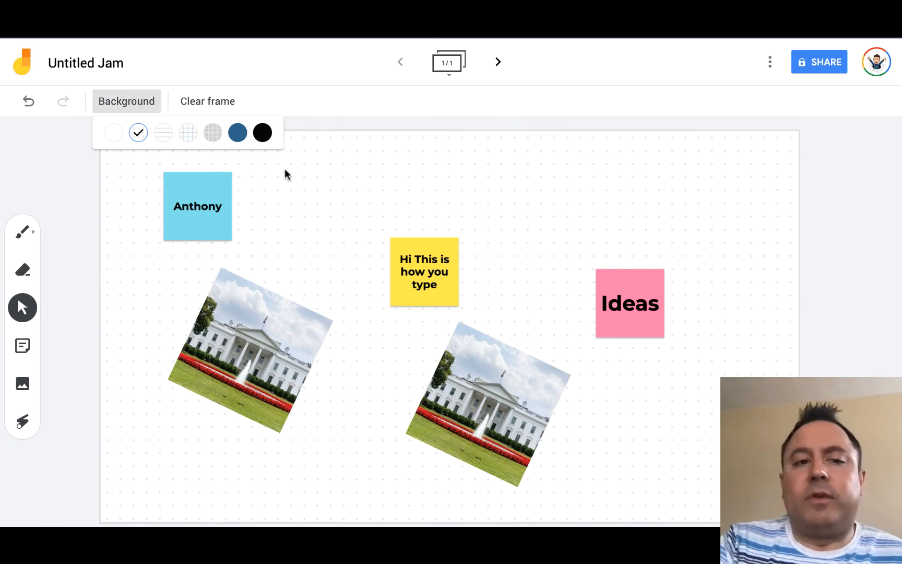
{"action": "left_click", "coordinate": [322, 180]}
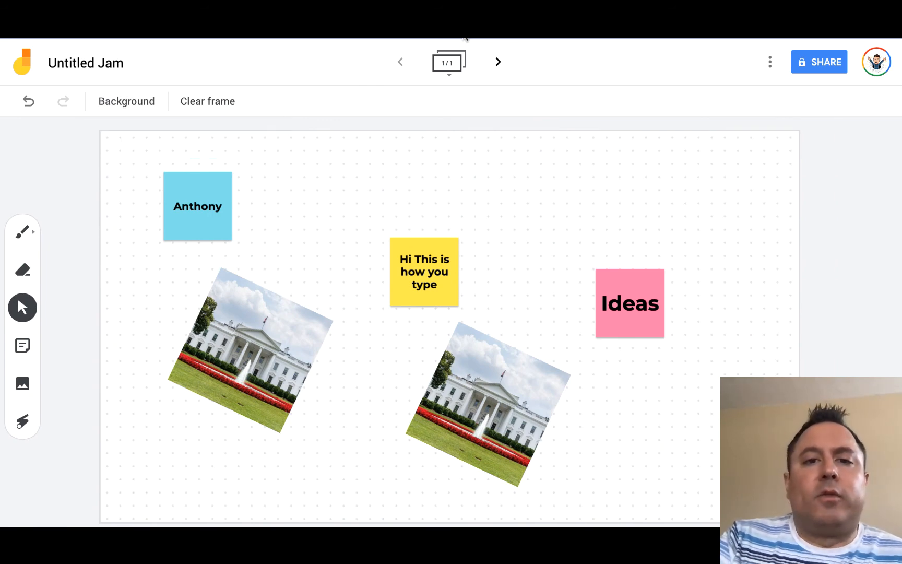
View the overview of the Jam's frames, and add a second frame before returning to the first.
{"action": "left_click", "coordinate": [447, 72]}
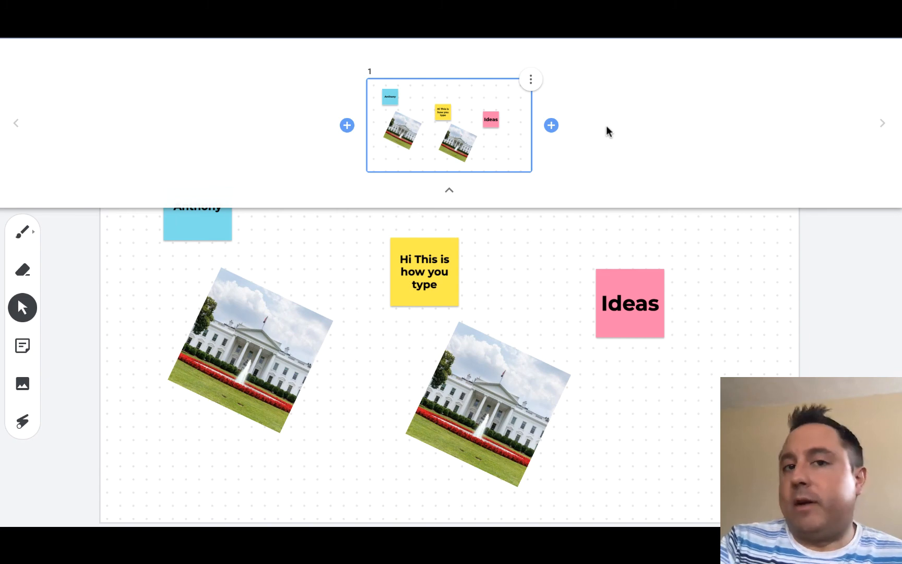
{"action": "left_click", "coordinate": [445, 189]}
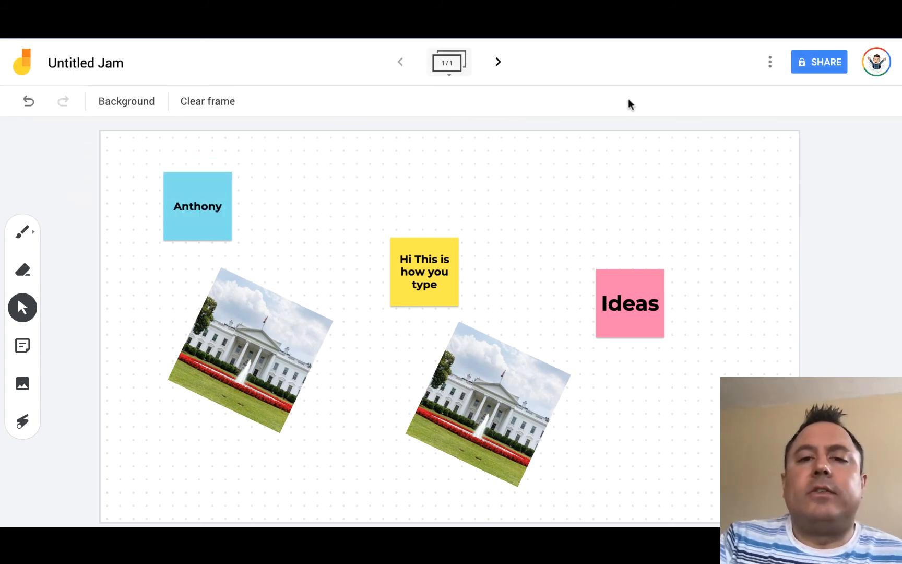
{"action": "left_click", "coordinate": [499, 62]}
{"action": "left_click", "coordinate": [399, 64]}
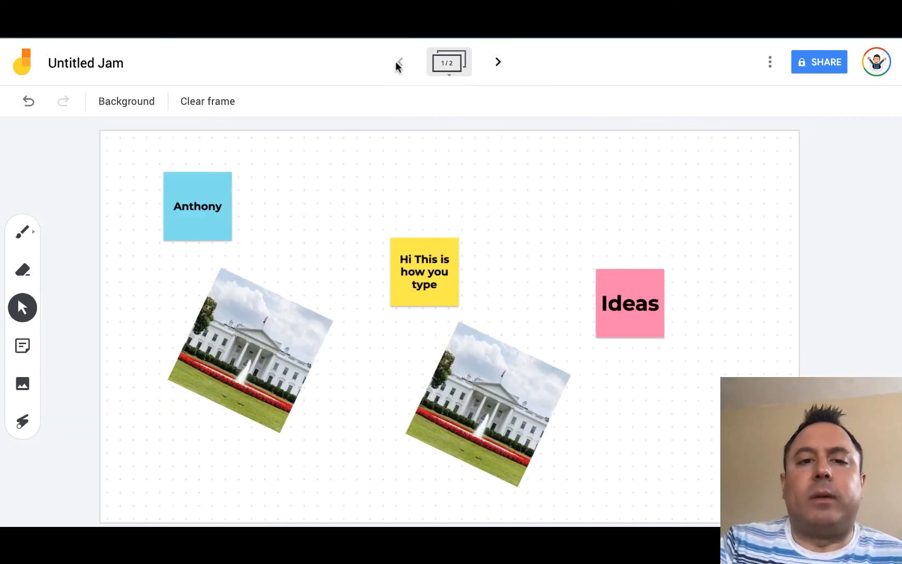
View the Jam's file options, such as renaming, downloading as PDF and saving the frame as an image, without choosing any.
{"action": "left_click", "coordinate": [770, 64]}
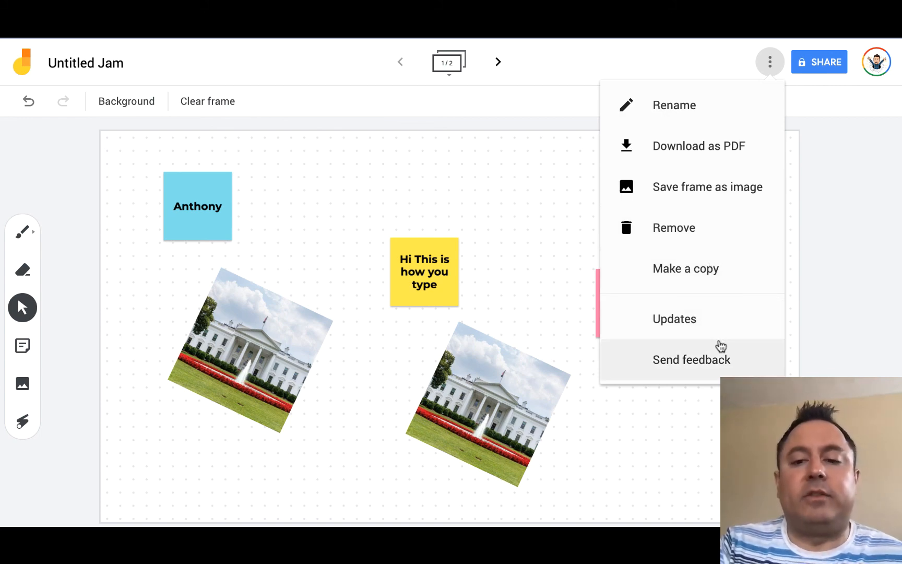
{"action": "left_click", "coordinate": [712, 67]}
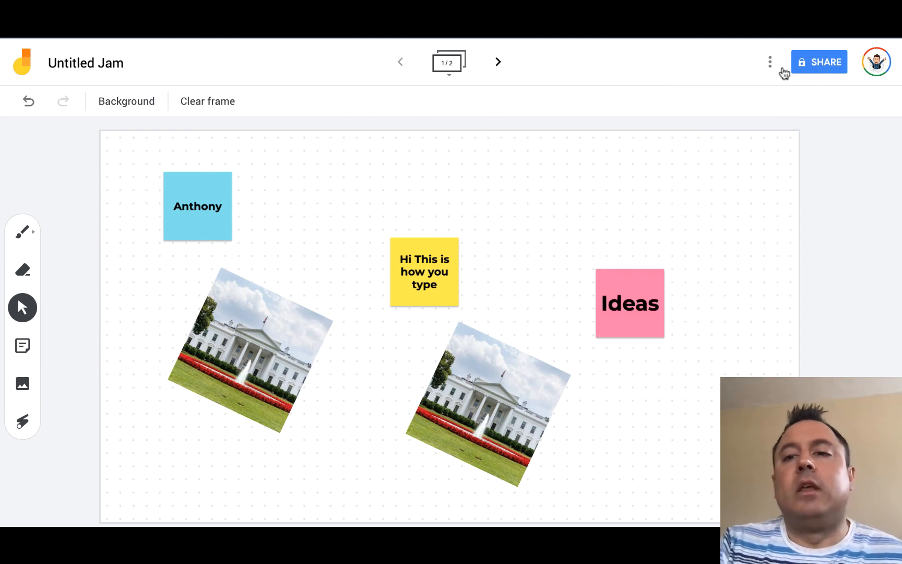
Examine the Jam's sharing settings, including the edit and view permissions for invited people and the link sharing options, and close them without changes.
{"action": "left_click", "coordinate": [818, 66]}
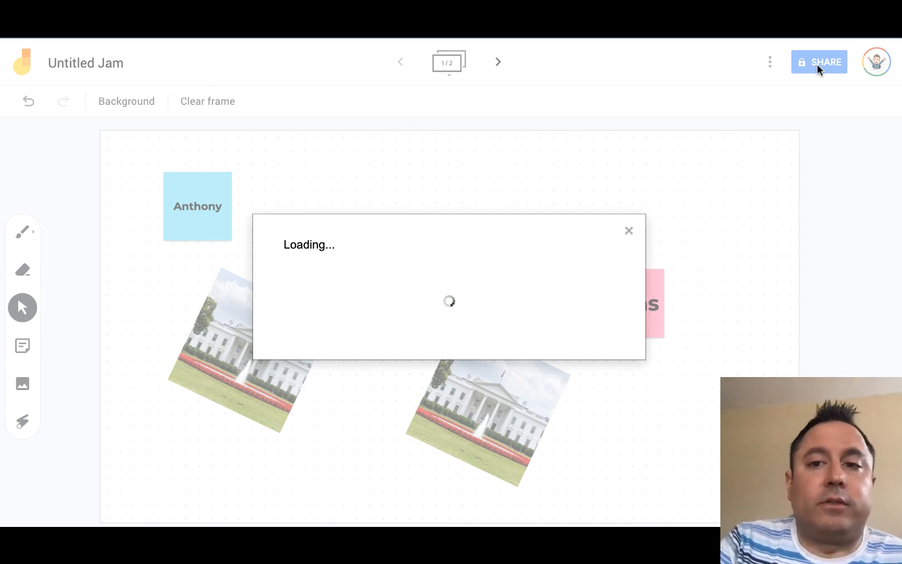
{"action": "left_click", "coordinate": [631, 231]}
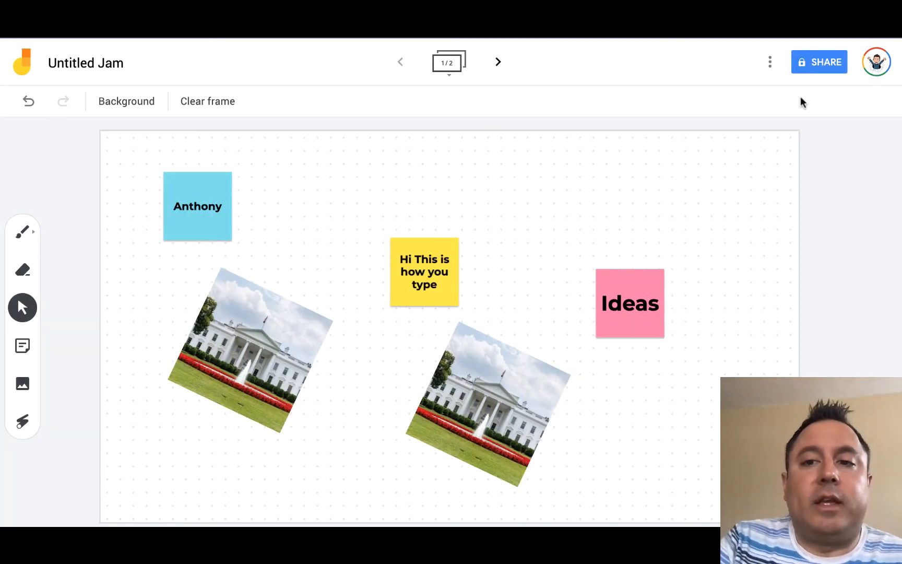
{"action": "left_click", "coordinate": [823, 61]}
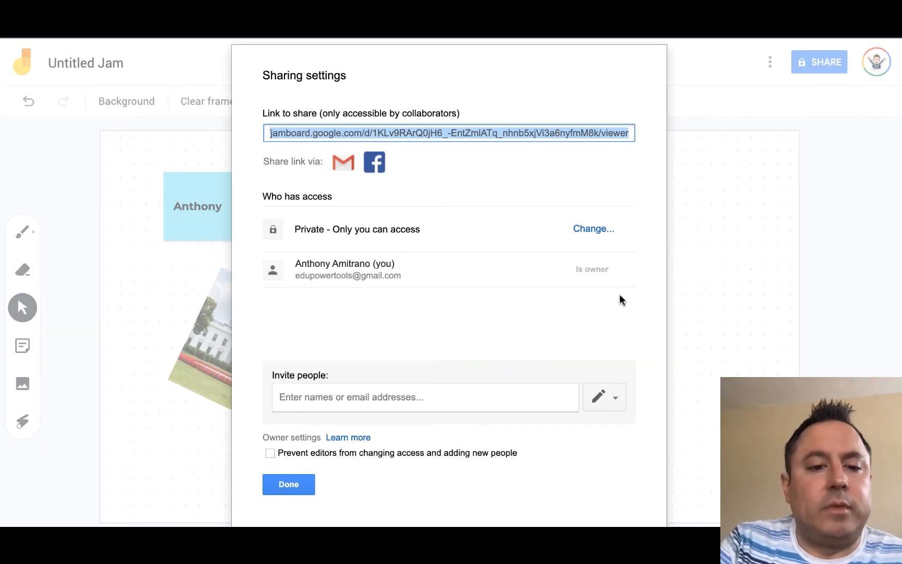
{"action": "left_click", "coordinate": [614, 399]}
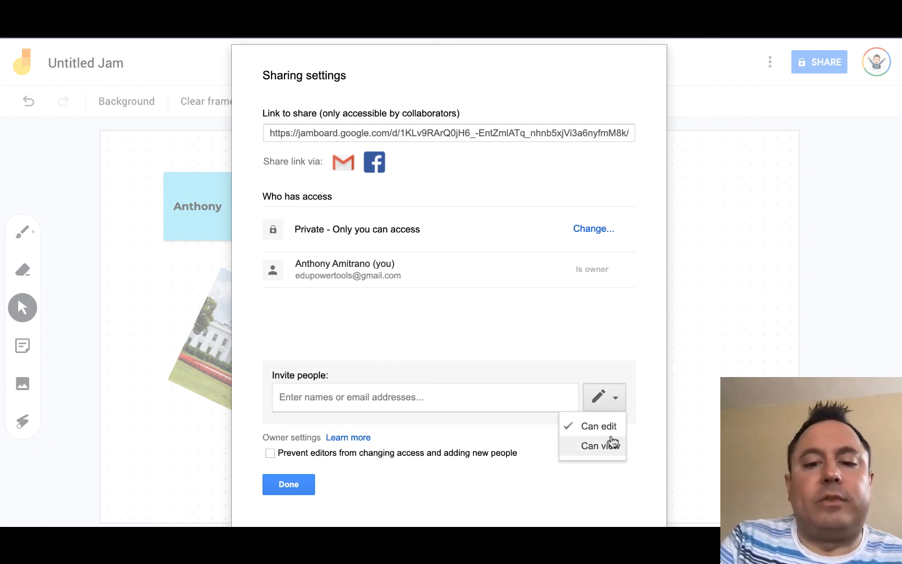
{"action": "left_click", "coordinate": [607, 228]}
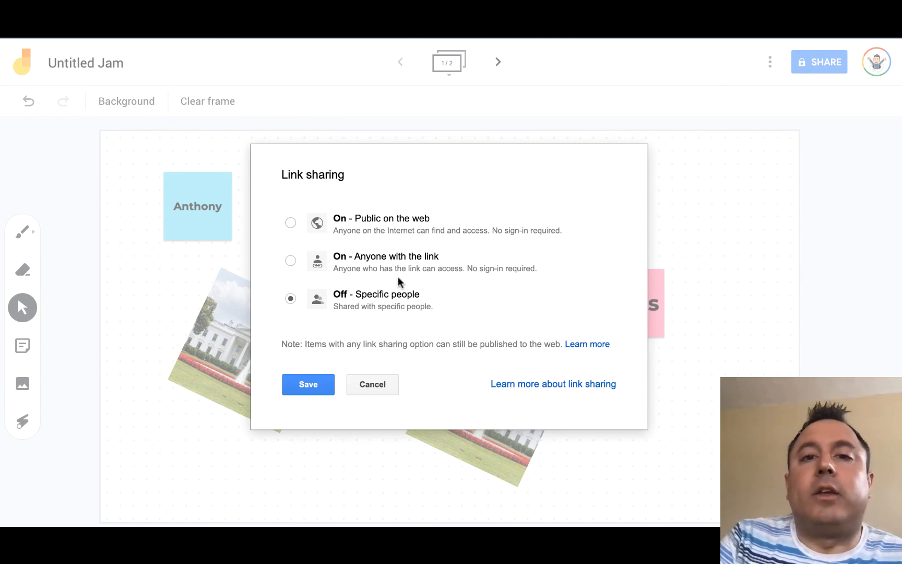
{"action": "left_click", "coordinate": [378, 383]}
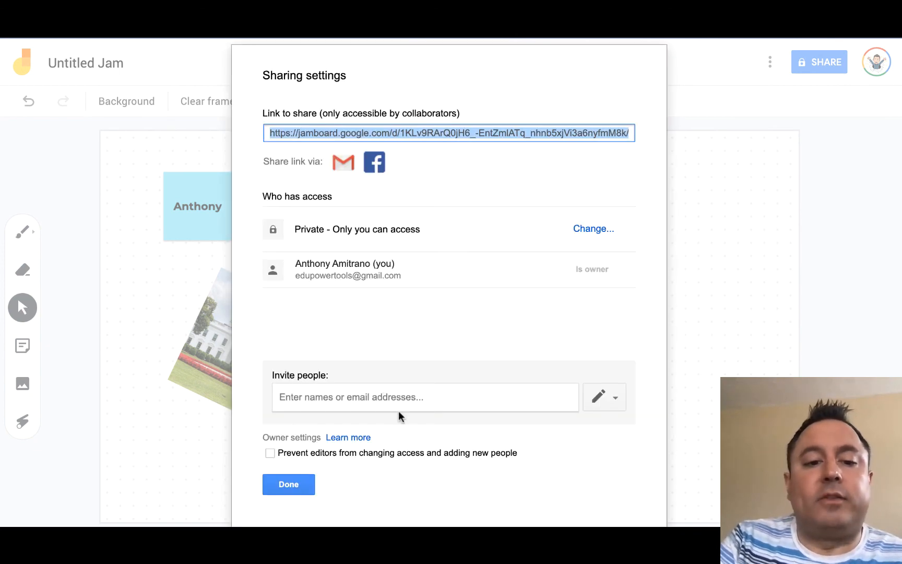
{"action": "left_click", "coordinate": [283, 490]}
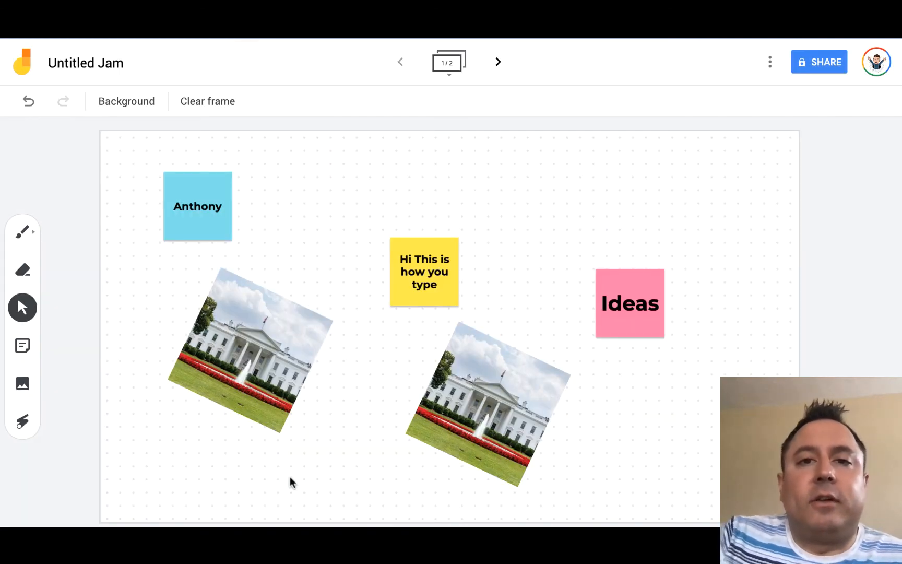